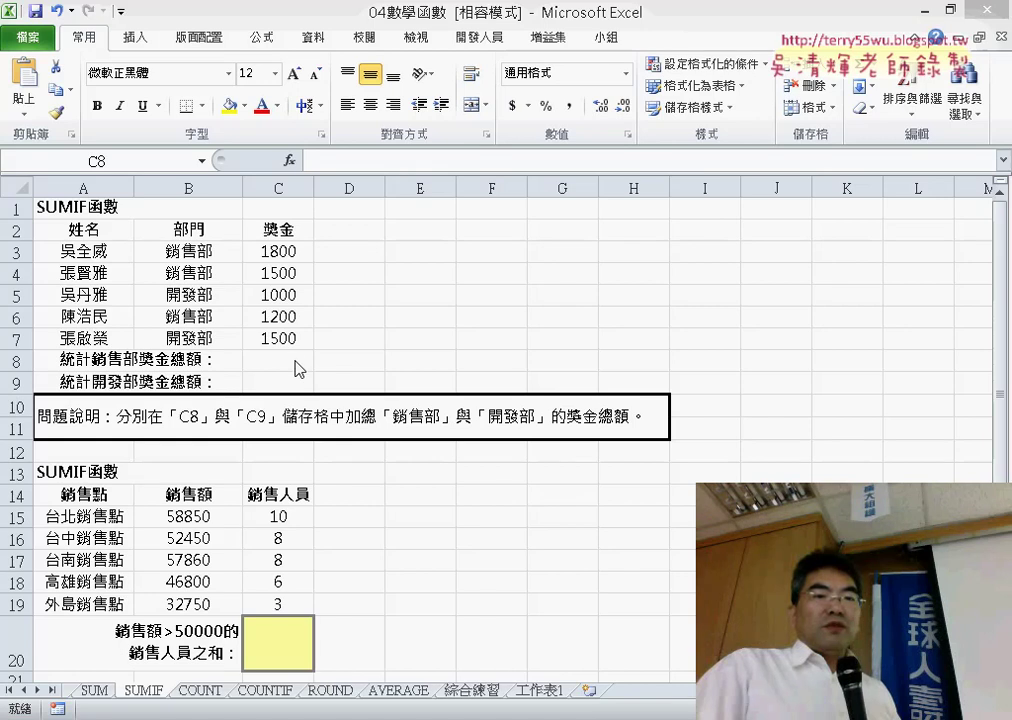
Select C8 and point out the total label and the department entries in B3:B7
{"action": "left_click", "coordinate": [296, 364]}
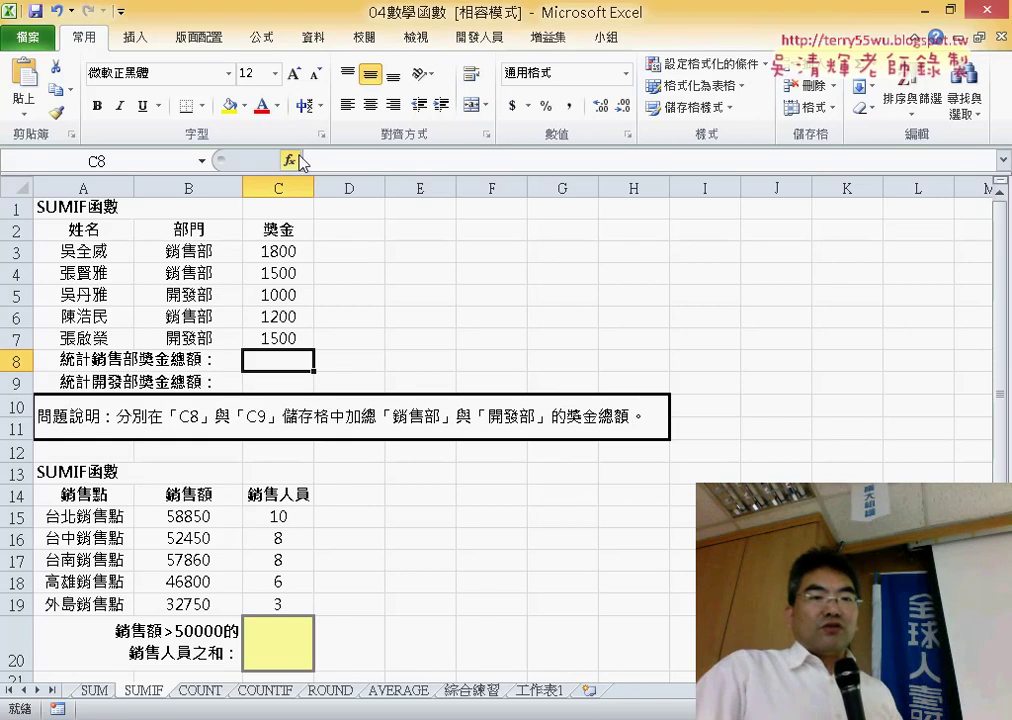
{"action": "left_click", "coordinate": [140, 360]}
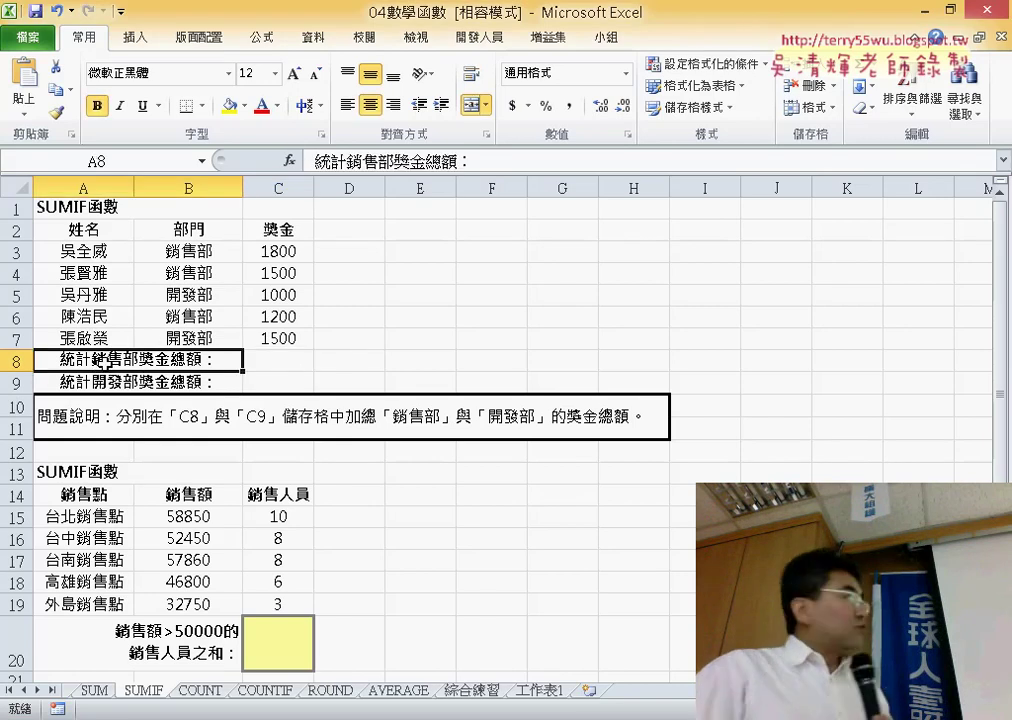
{"action": "mouse_move", "coordinate": [185, 251]}
{"action": "left_mouse_down"}
{"action": "mouse_move", "coordinate": [203, 343]}
{"action": "mouse_move", "coordinate": [272, 338]}
{"action": "left_mouse_up"}
{"action": "left_click", "coordinate": [206, 274]}
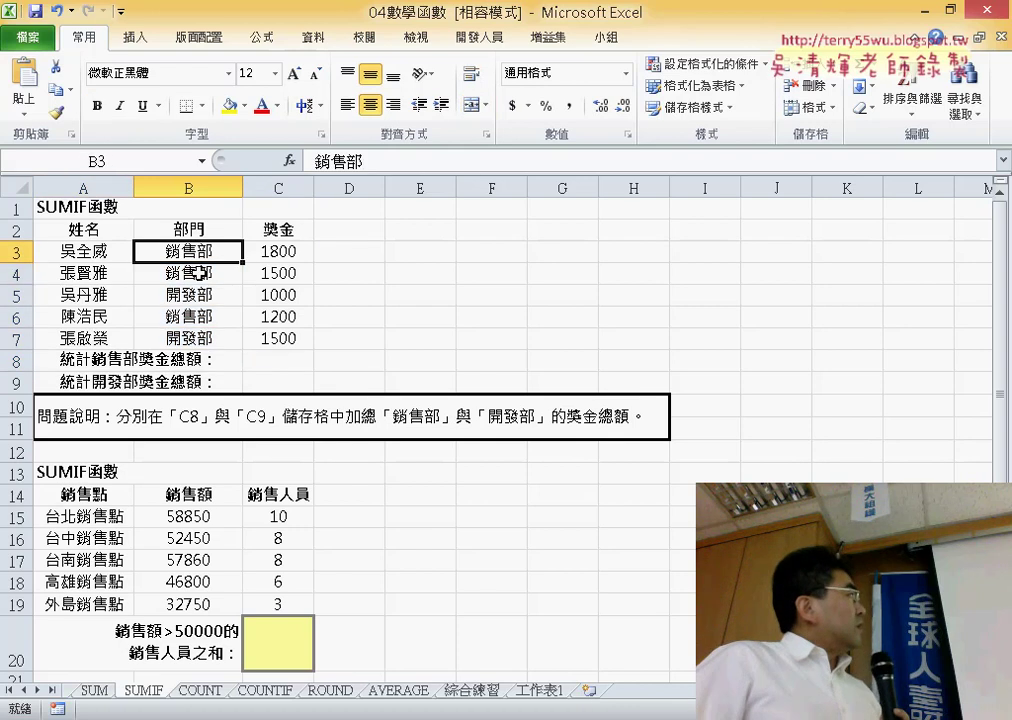
{"action": "left_click", "coordinate": [189, 320]}
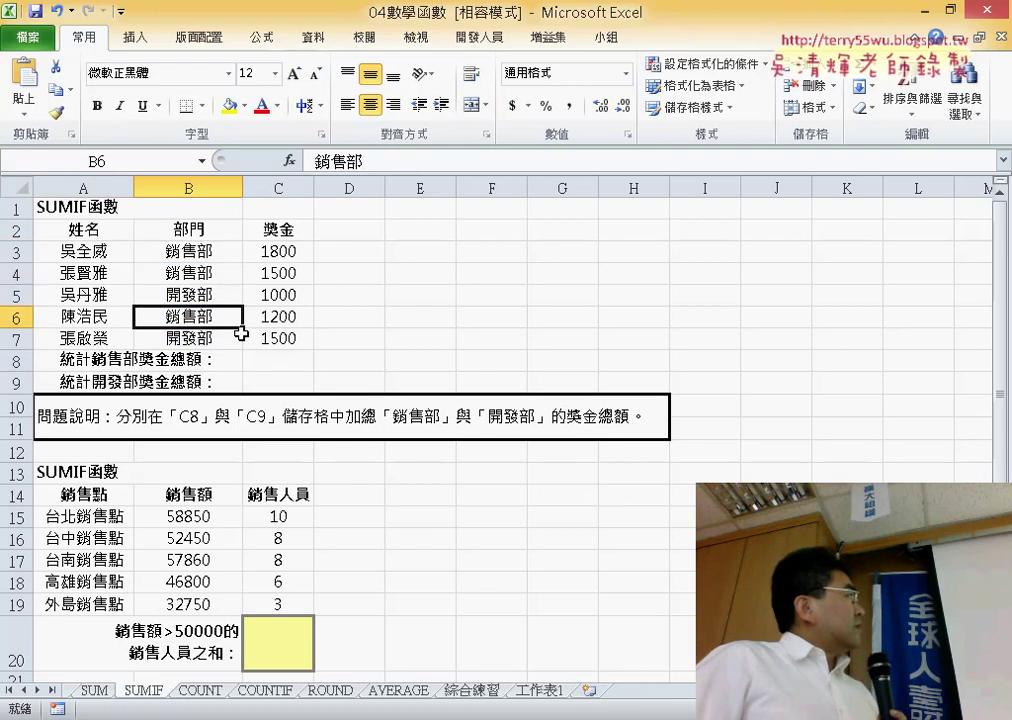
Point out the bonus amounts in C3, C4 and C6 (1200), then reselect C8
{"action": "left_click", "coordinate": [282, 258]}
{"action": "left_click", "coordinate": [281, 273]}
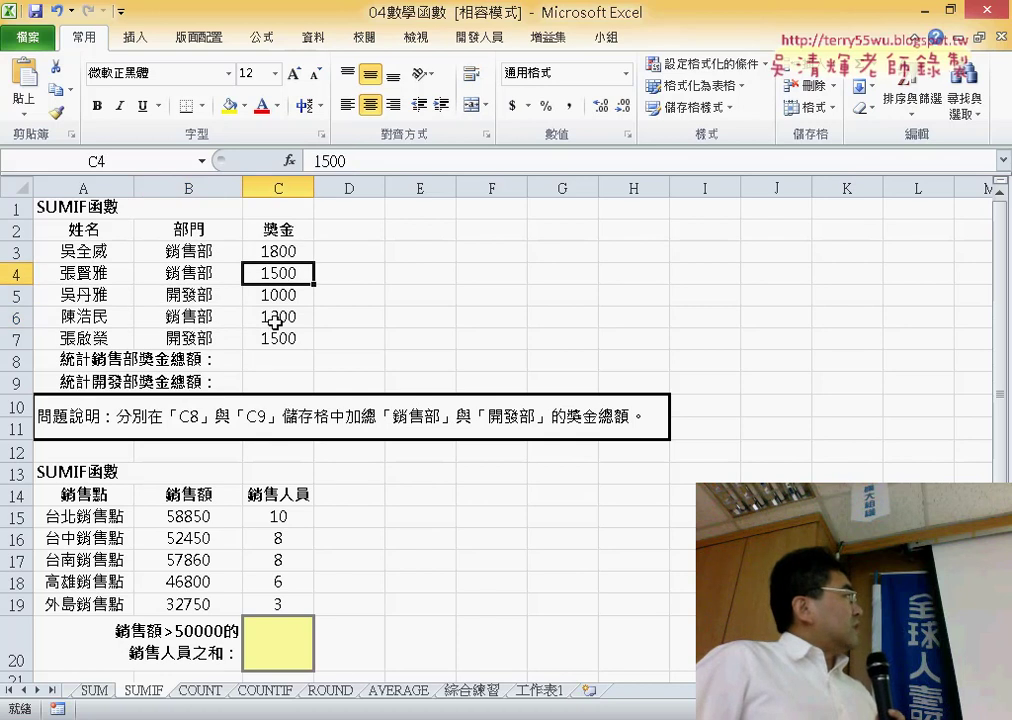
{"action": "left_click", "coordinate": [279, 316]}
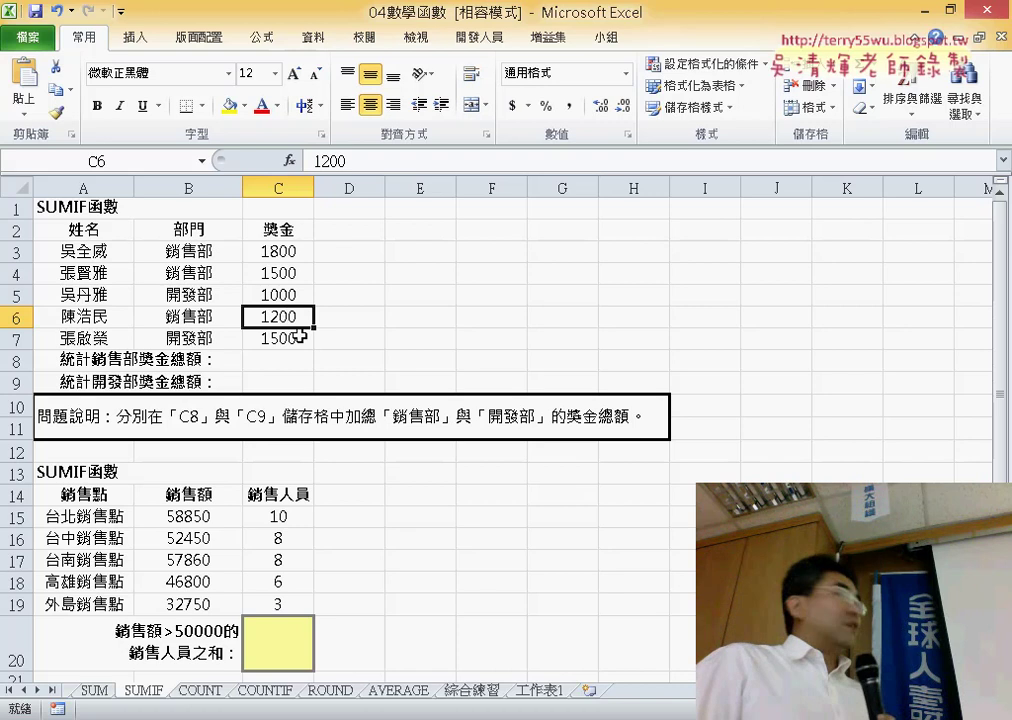
{"action": "left_click", "coordinate": [289, 359]}
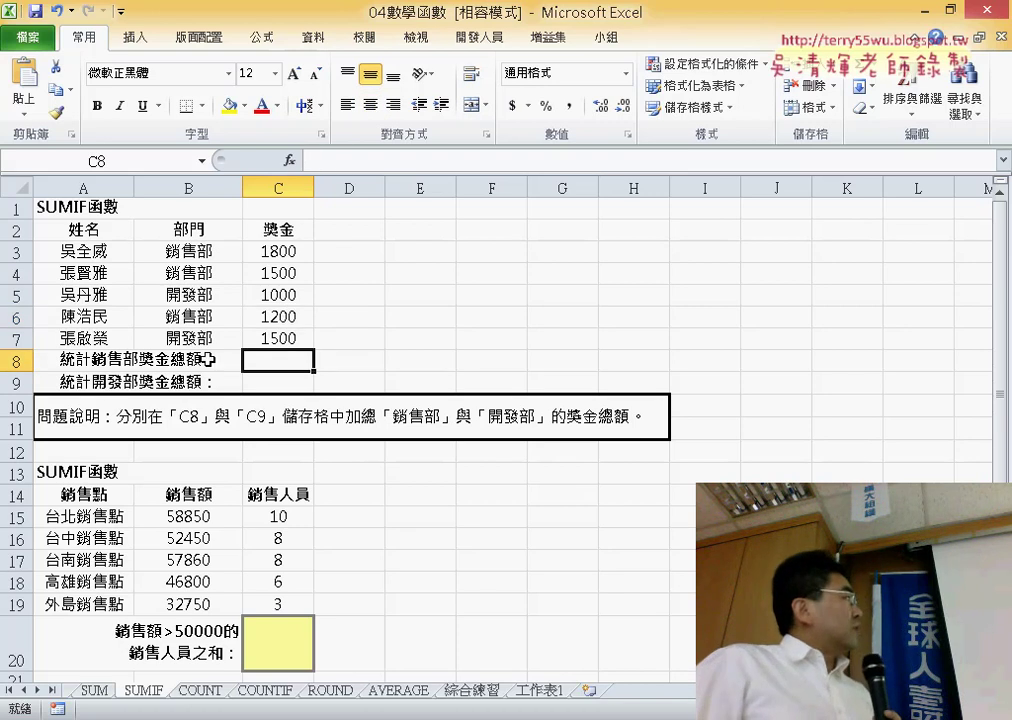
Open Insert Function, move the dialog aside, and keep the Math & Trig category
{"action": "left_click", "coordinate": [290, 160]}
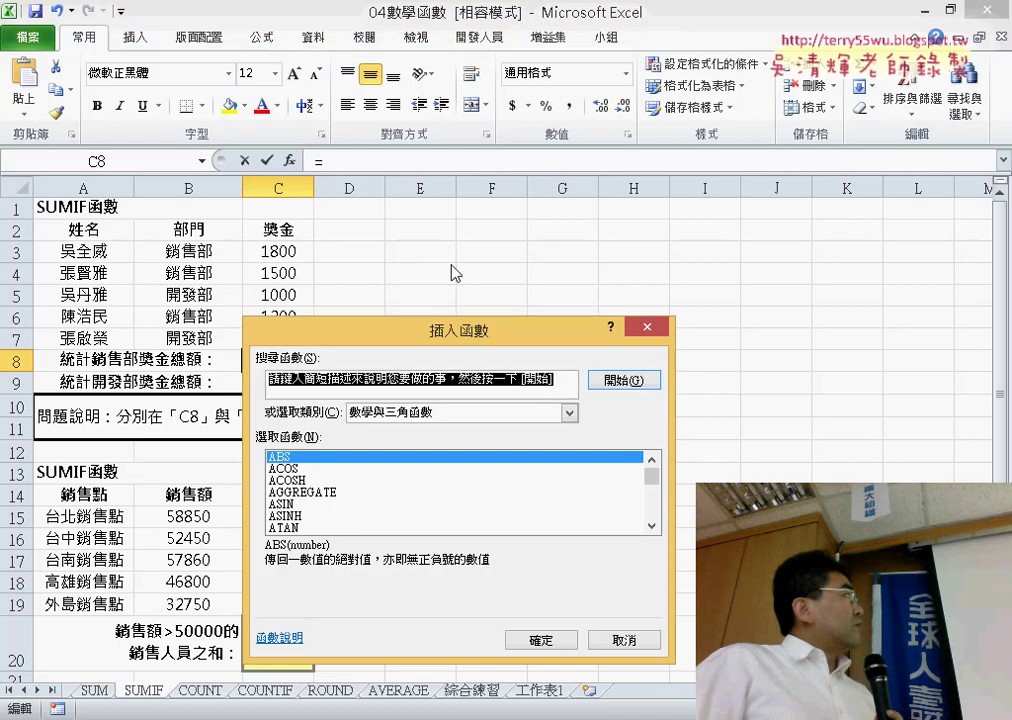
{"action": "left_click_drag", "start_coordinate": [478, 333], "coordinate": [607, 91]}
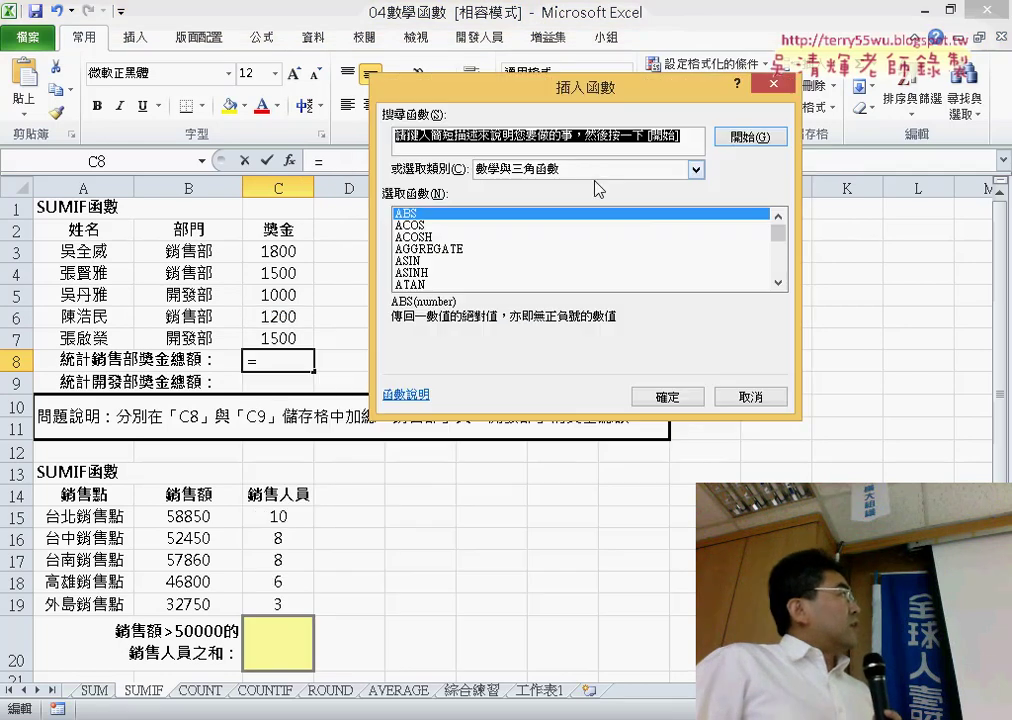
{"action": "left_click", "coordinate": [578, 175]}
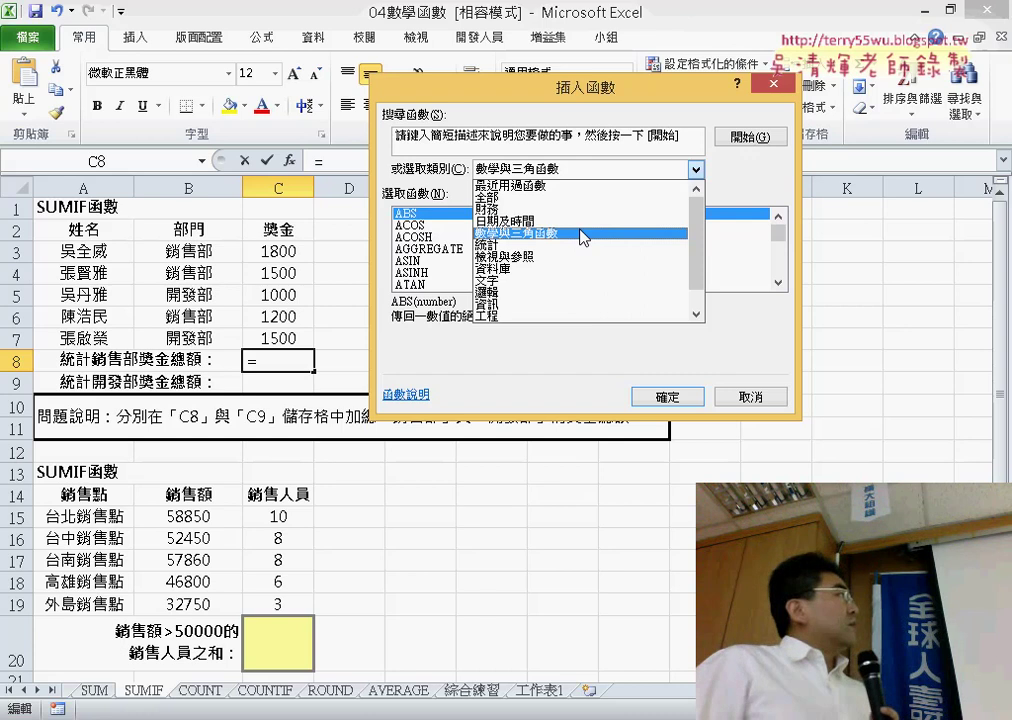
{"action": "left_click", "coordinate": [582, 235]}
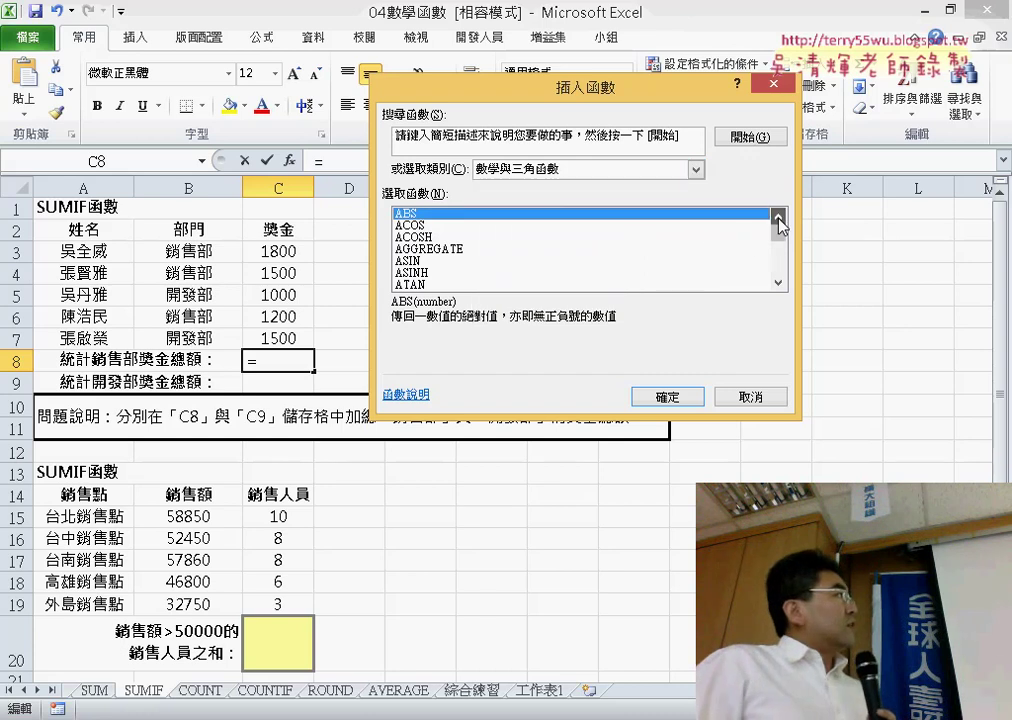
Choose SUMIF from the function list after comparing it with SUMIFS
{"action": "left_click_drag", "start_coordinate": [781, 224], "coordinate": [785, 262]}
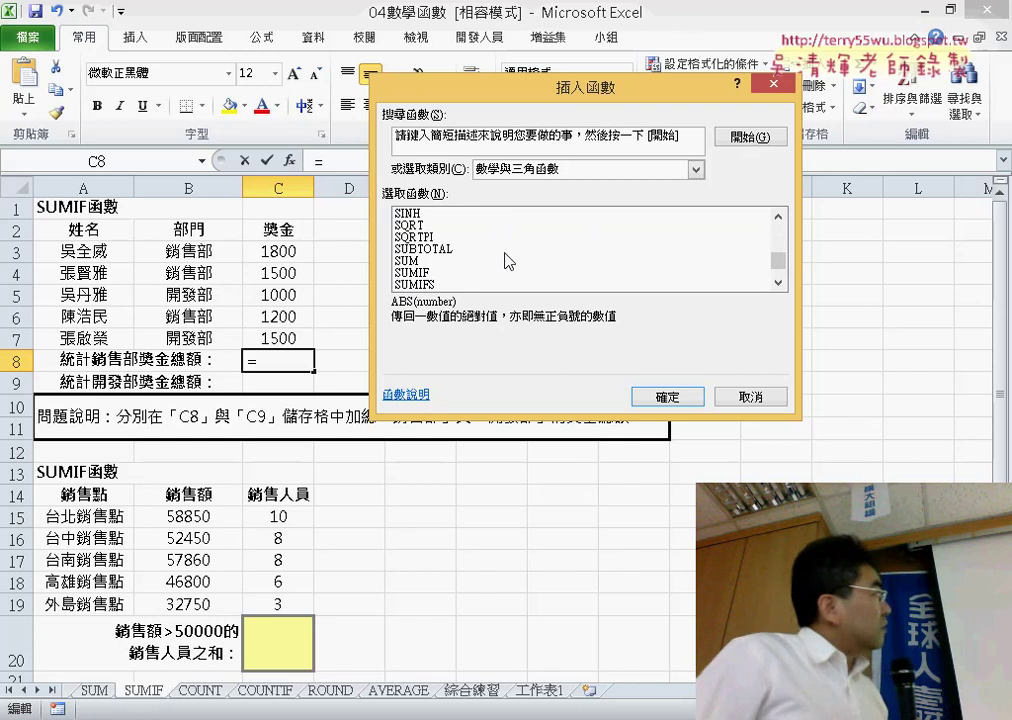
{"action": "left_click", "coordinate": [478, 273]}
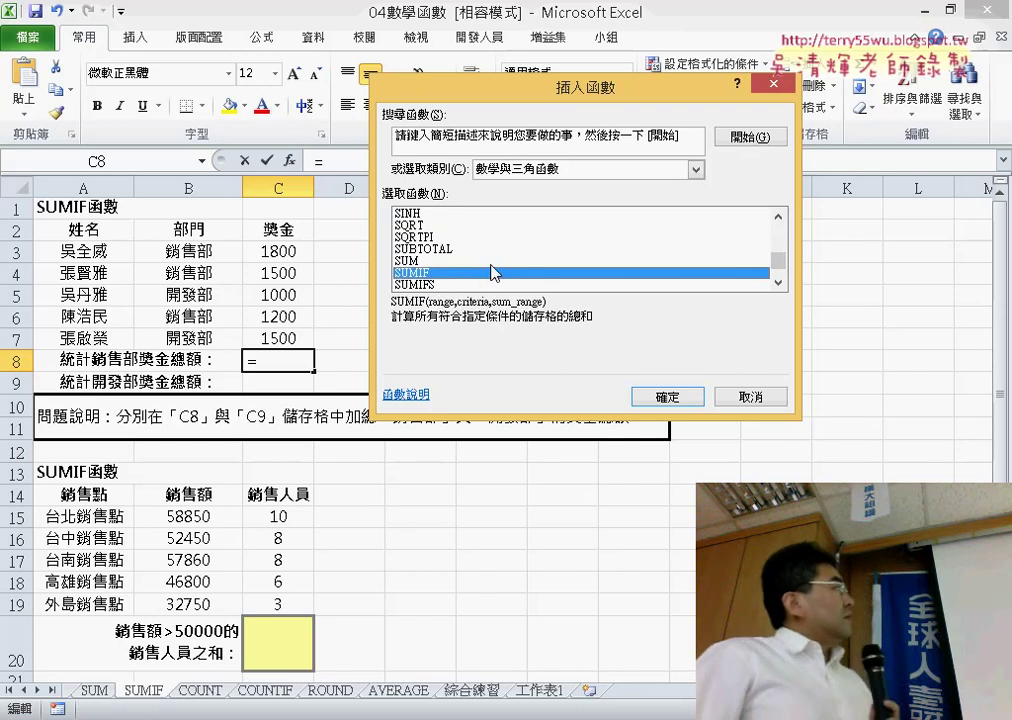
{"action": "scroll", "coordinate": [490, 270], "scroll_direction": "down", "scroll_amount": 1}
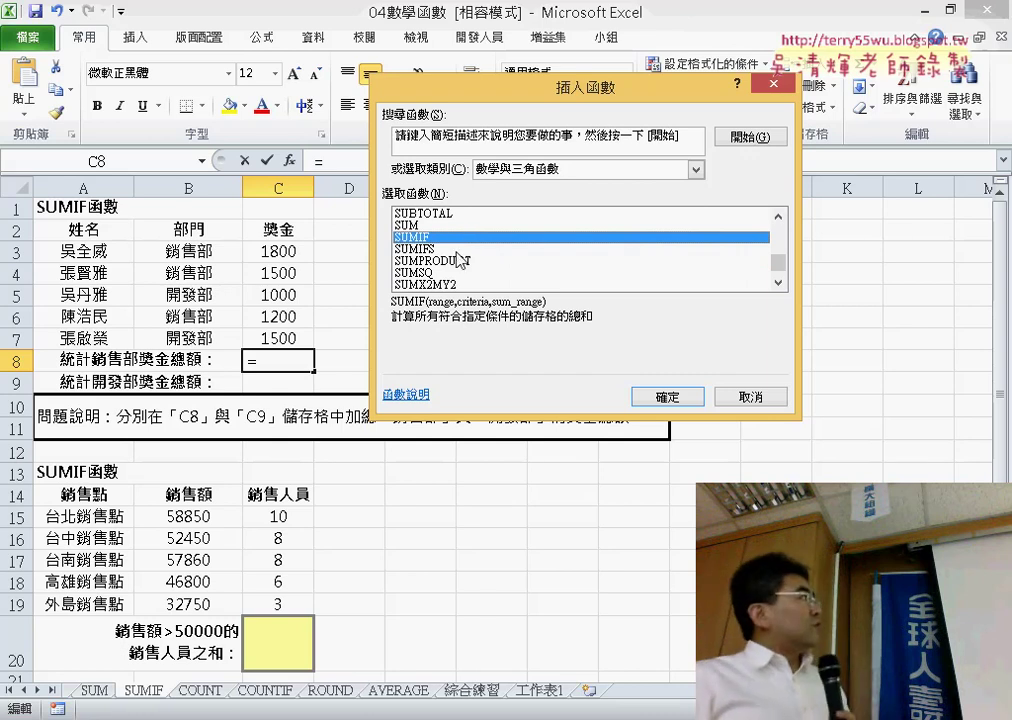
{"action": "left_click", "coordinate": [460, 249]}
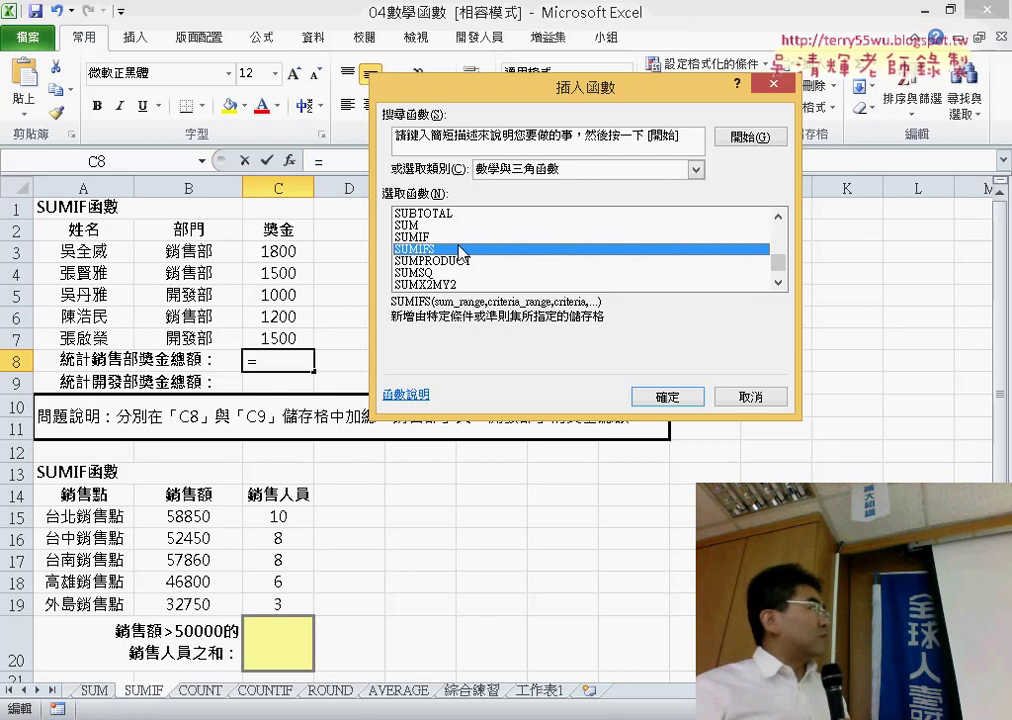
{"action": "left_click", "coordinate": [464, 237]}
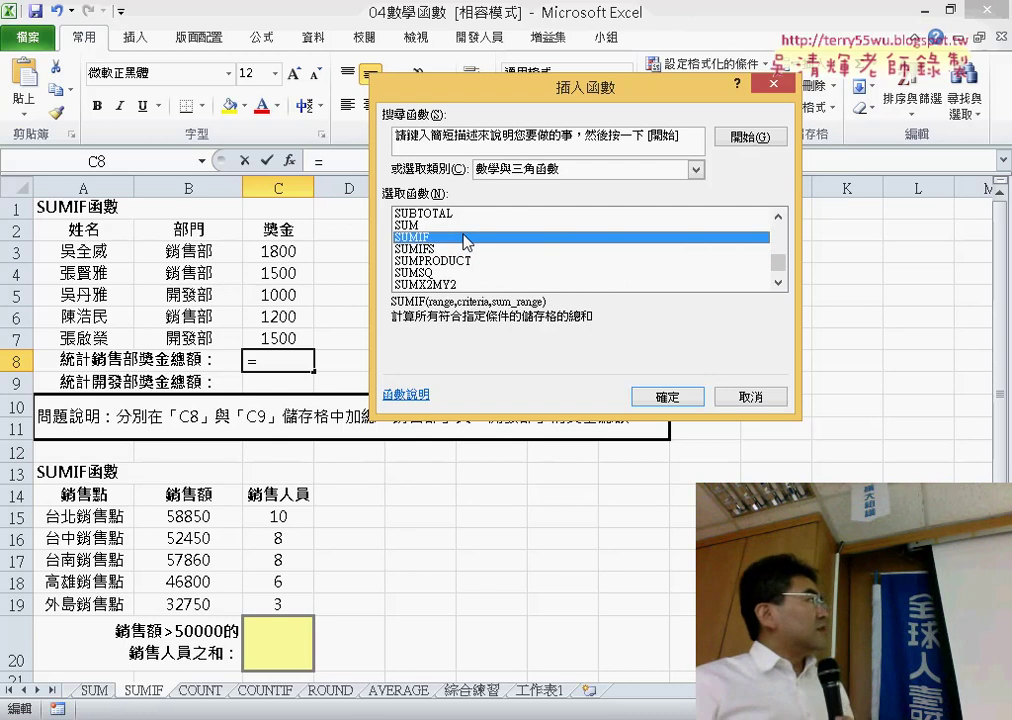
Set SUMIF's Range to the department cells B3:B7, ready for the criteria
{"action": "left_click", "coordinate": [667, 397]}
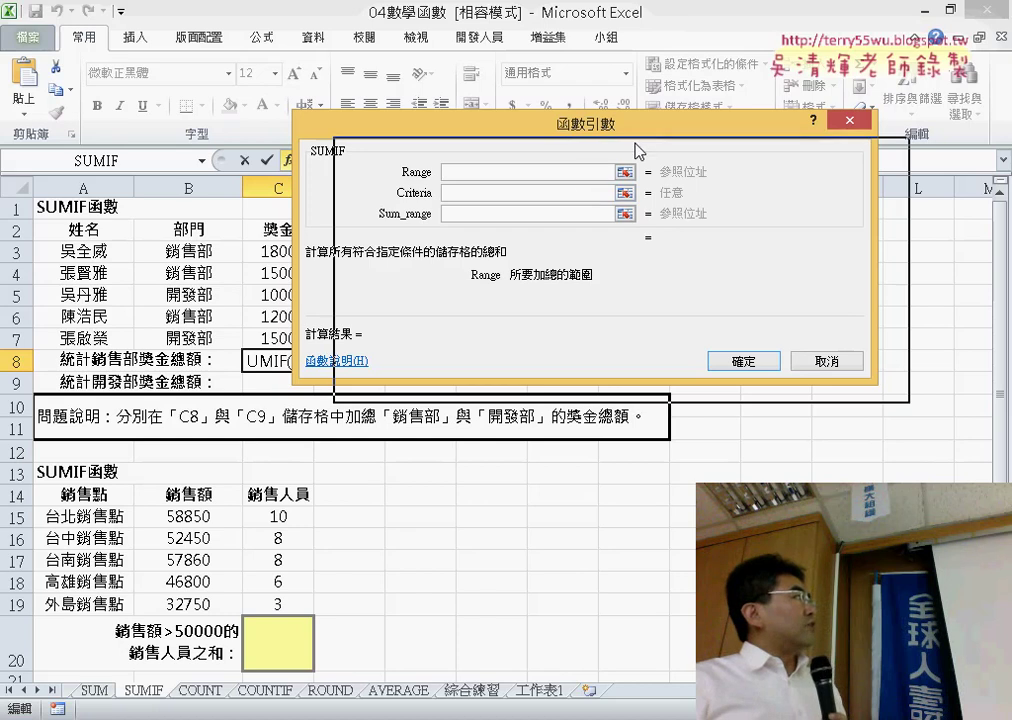
{"action": "left_click_drag", "start_coordinate": [595, 122], "coordinate": [695, 180]}
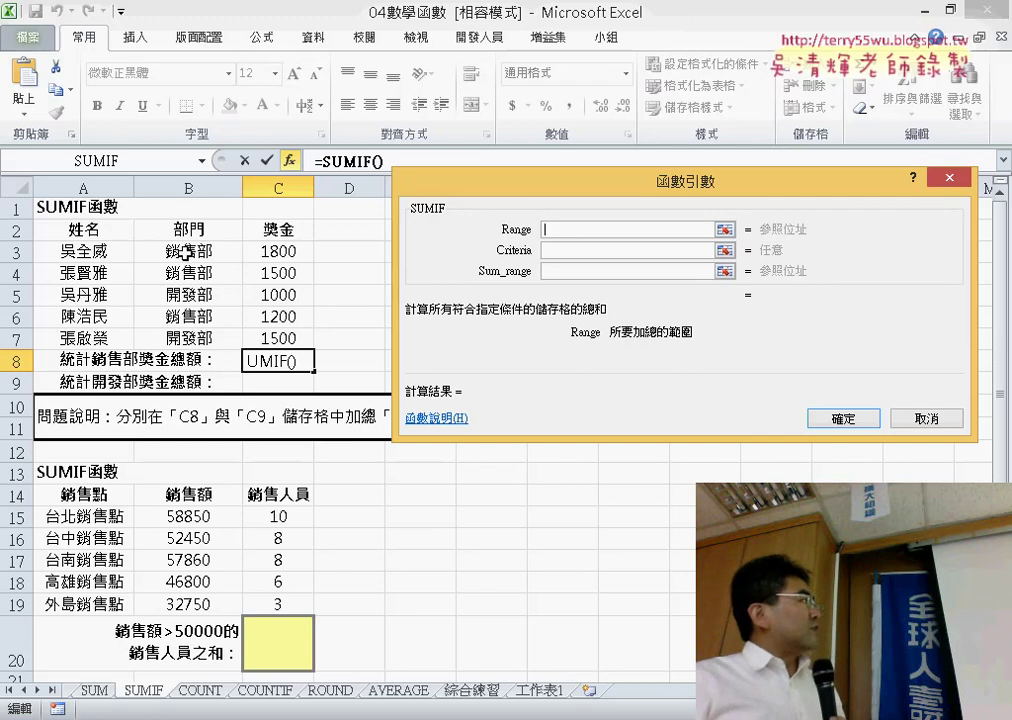
{"action": "left_click_drag", "start_coordinate": [183, 252], "coordinate": [205, 337]}
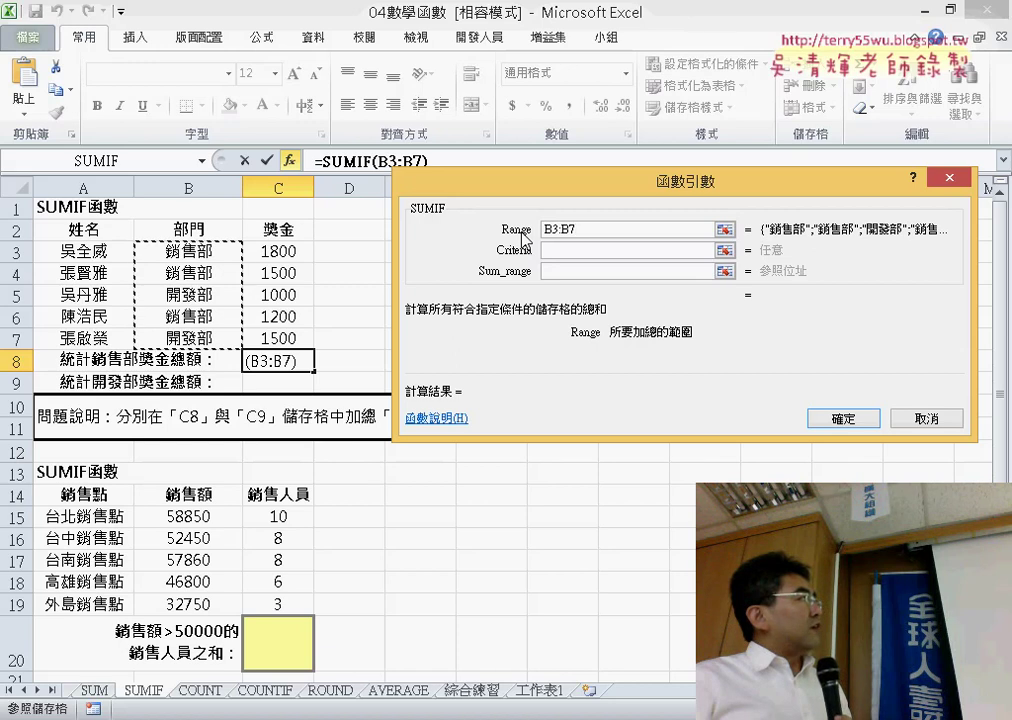
{"action": "left_click", "coordinate": [583, 250]}
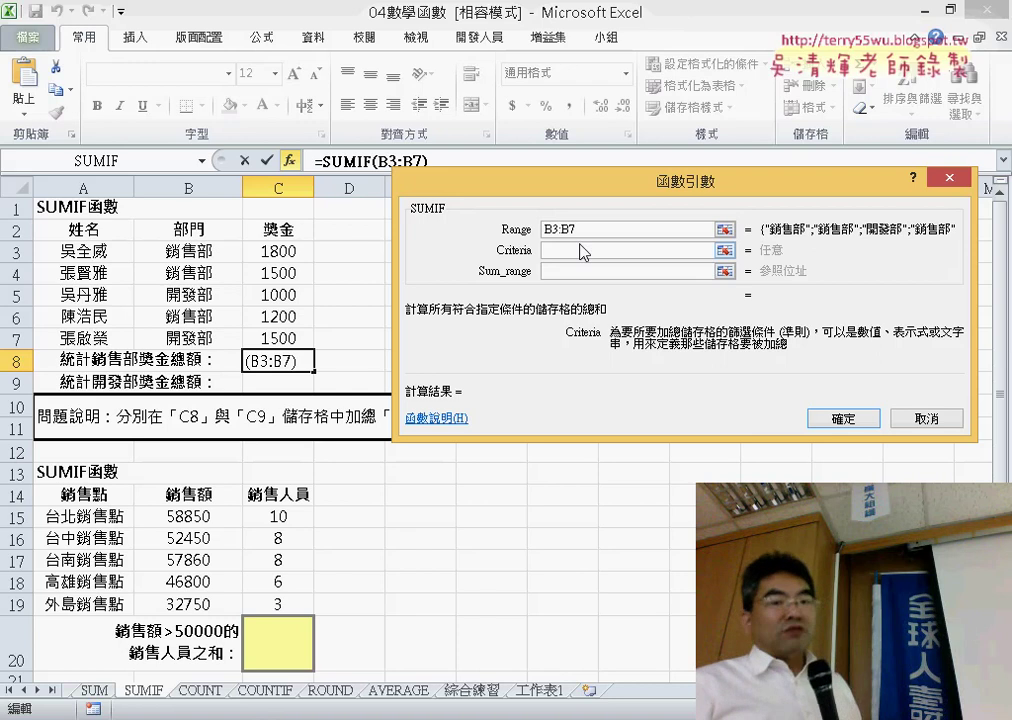
Enter 銷售部 as the SUMIF criterion, fixing mistyped phonetic input
{"action": "type", "text": "\"\""}
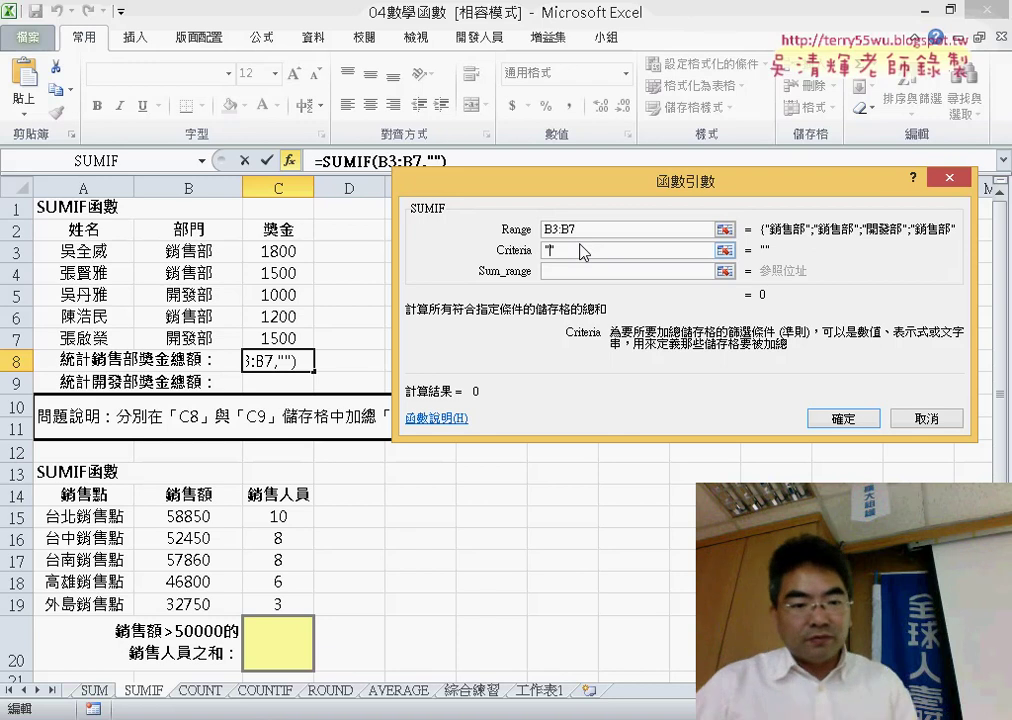
{"action": "type", "text": "ce"}
{"action": "key", "text": "BackSpace"}
{"action": "key", "text": "BackSpace"}
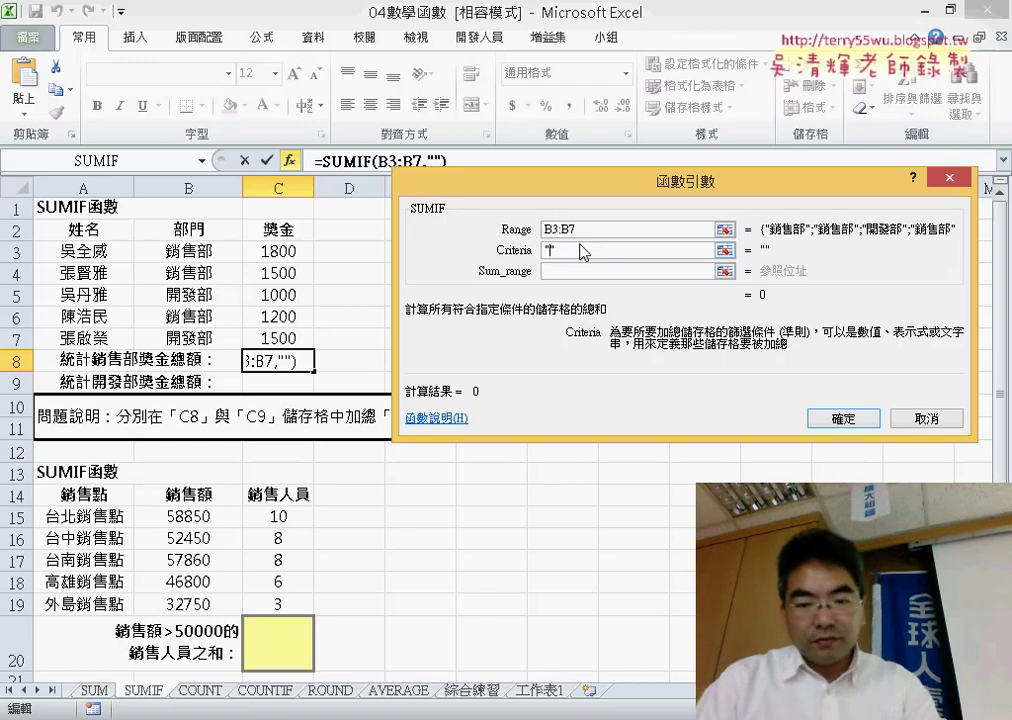
{"action": "type", "text": "ㄒㄧㄠ"}
{"action": "key", "text": "space"}
{"action": "type", "text": "ㄕㄡ"}
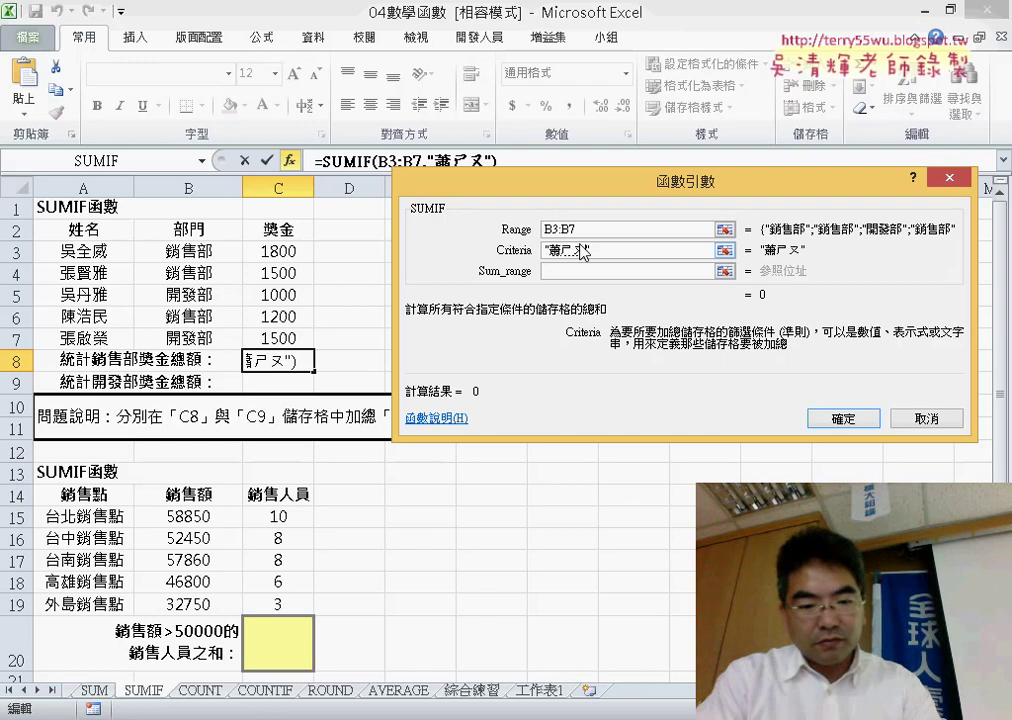
{"action": "type", "text": "ˋㄅㄨ"}
{"action": "key", "text": "BackSpace"}
{"action": "key", "text": "BackSpace"}
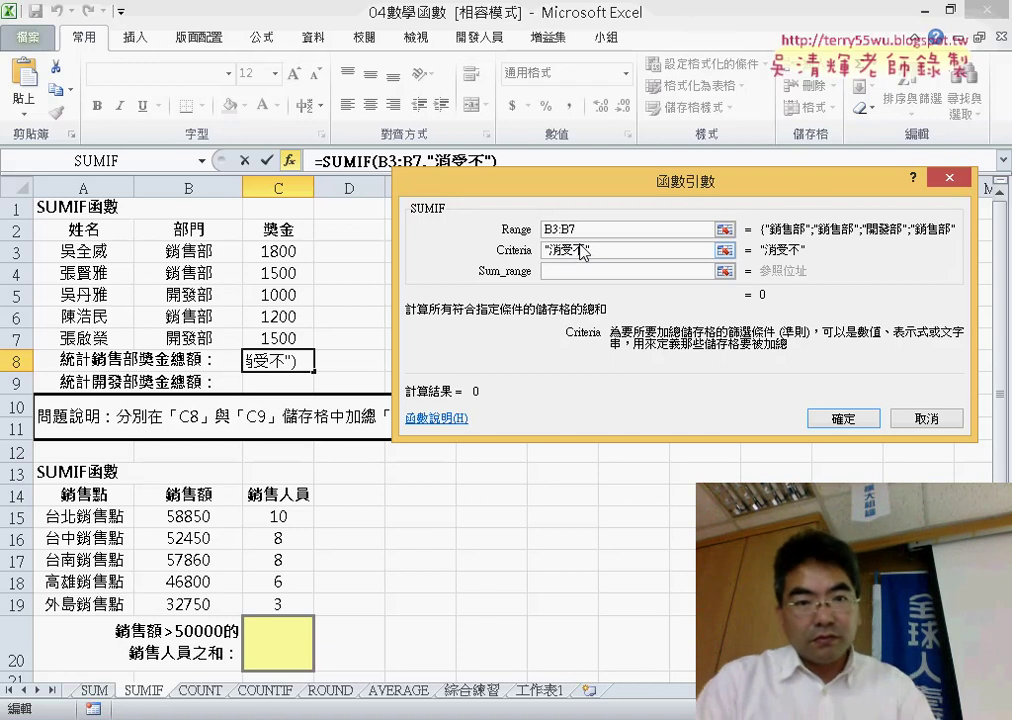
{"action": "key", "text": "BackSpace"}
{"action": "key", "text": "BackSpace"}
{"action": "type", "text": "ㄒㄧㄠ"}
{"action": "key", "text": "space"}
{"action": "type", "text": "ㄕ"}
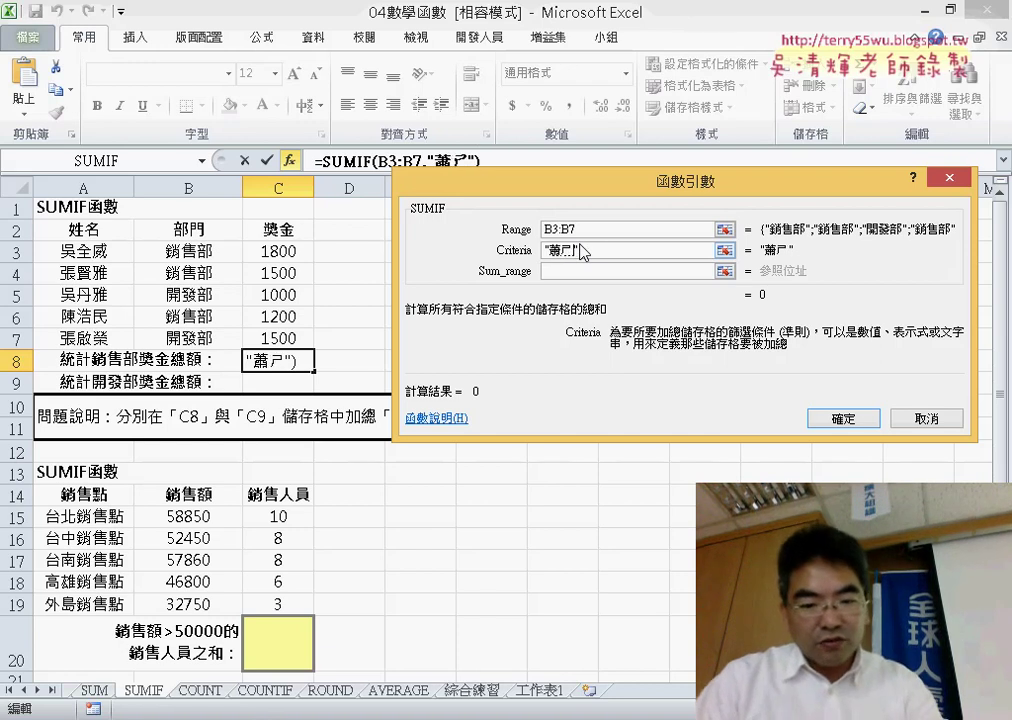
{"action": "type", "text": "ㄡˋ"}
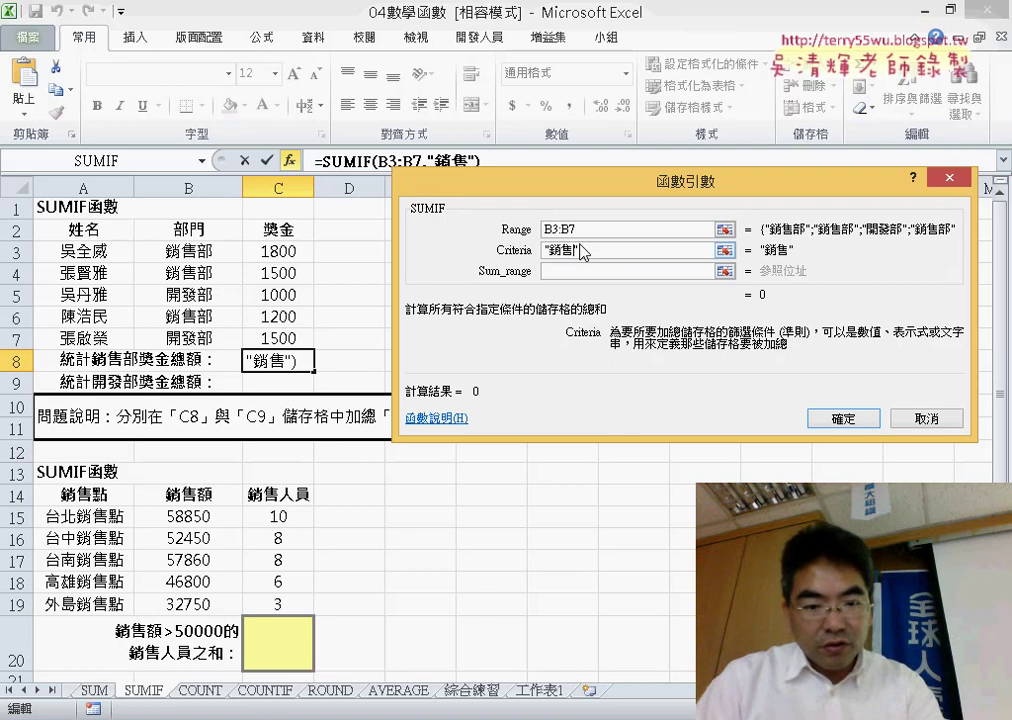
{"action": "type", "text": "ㄅㄨˋ"}
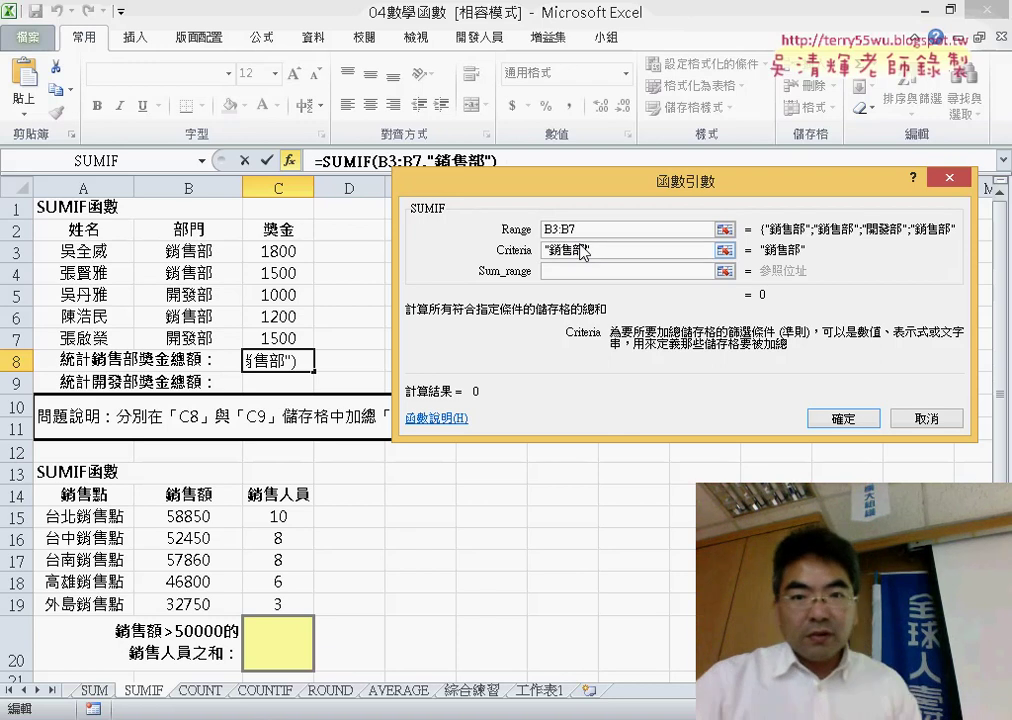
{"action": "left_click", "coordinate": [590, 272]}
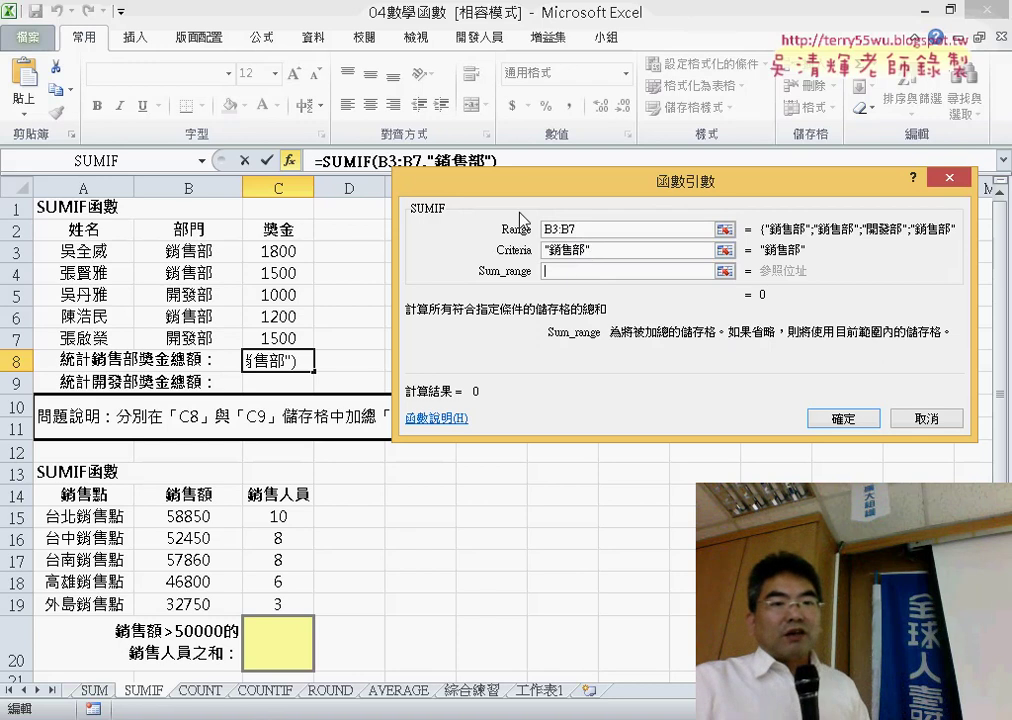
Set Sum_range to the bonus cells C3:C7 and confirm, giving 4500 in C8
{"action": "left_click", "coordinate": [570, 231]}
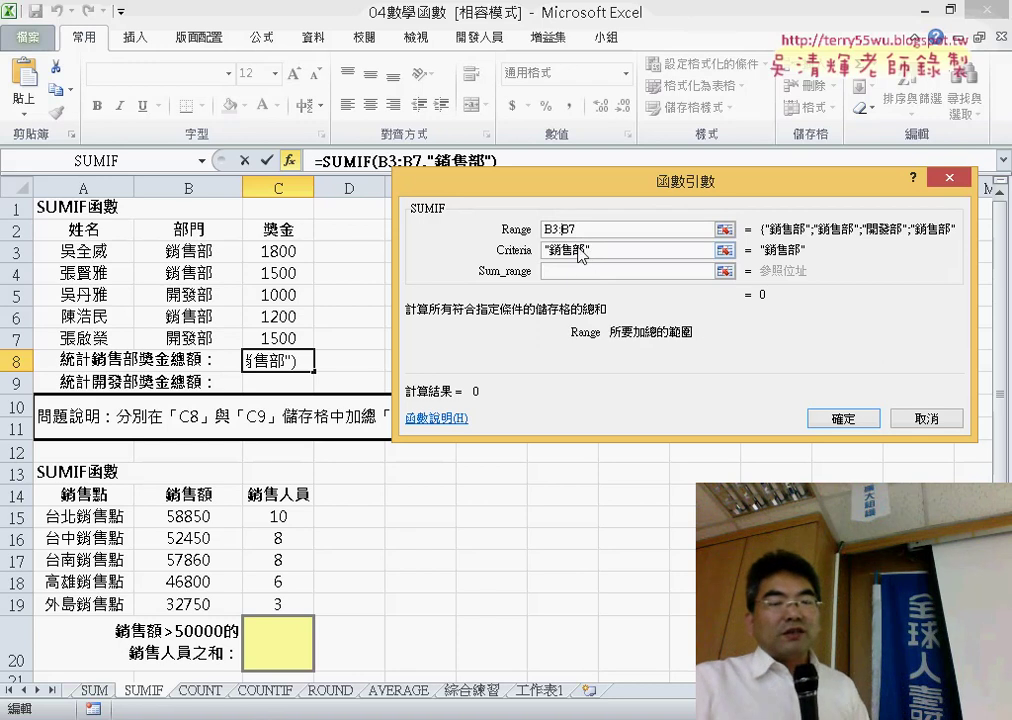
{"action": "left_click", "coordinate": [582, 251]}
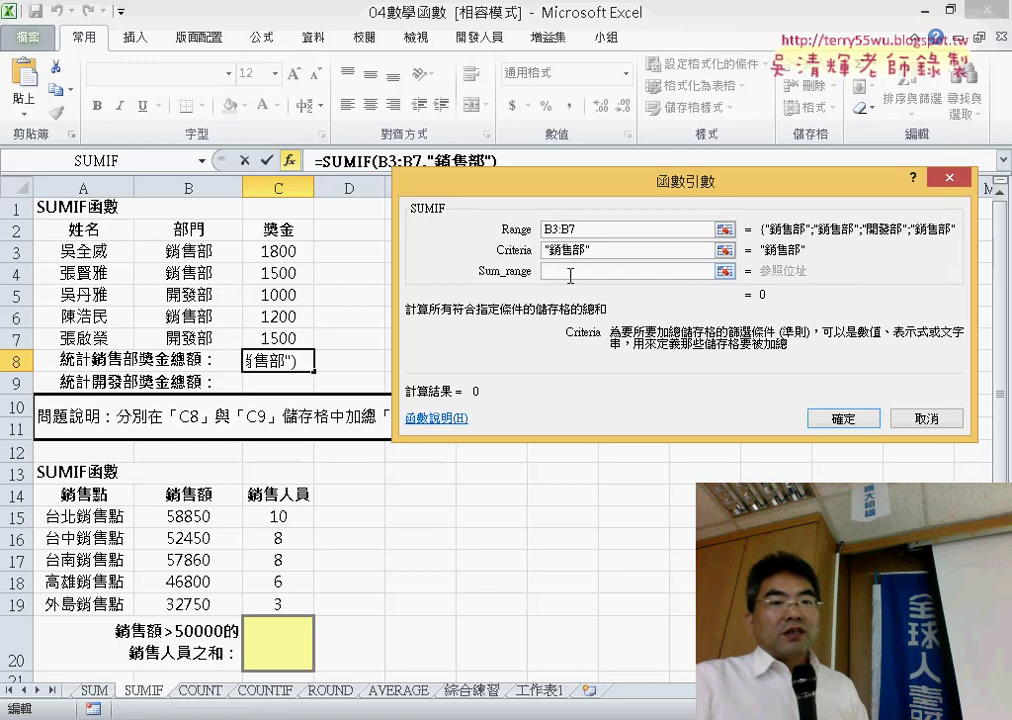
{"action": "left_click", "coordinate": [570, 272]}
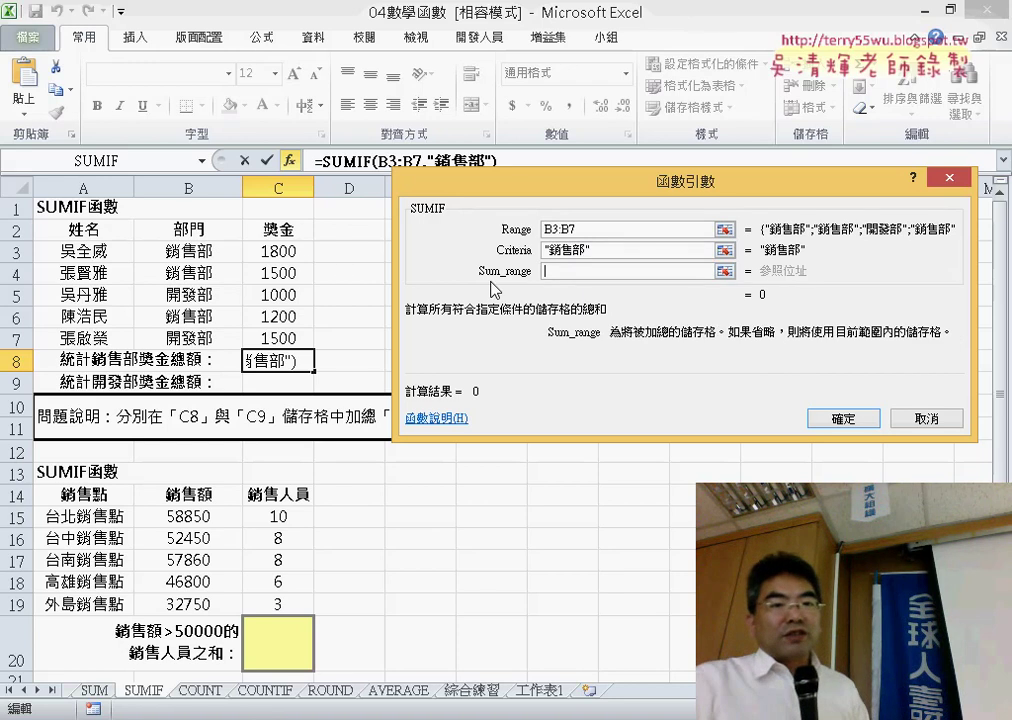
{"action": "left_click_drag", "start_coordinate": [289, 254], "coordinate": [285, 338]}
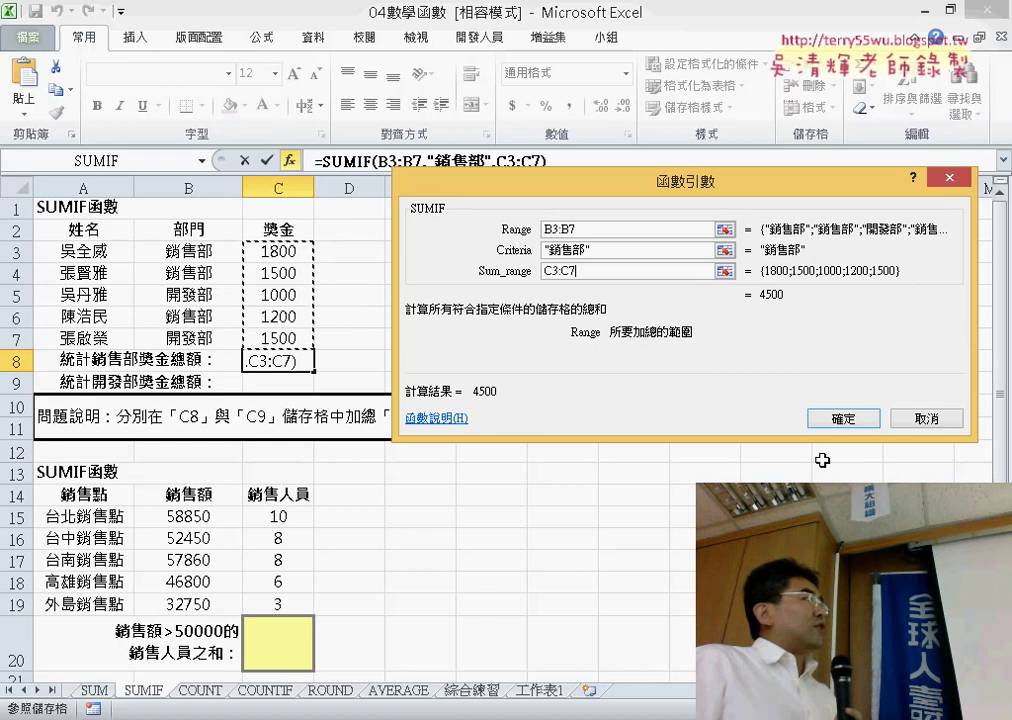
{"action": "left_click", "coordinate": [858, 420]}
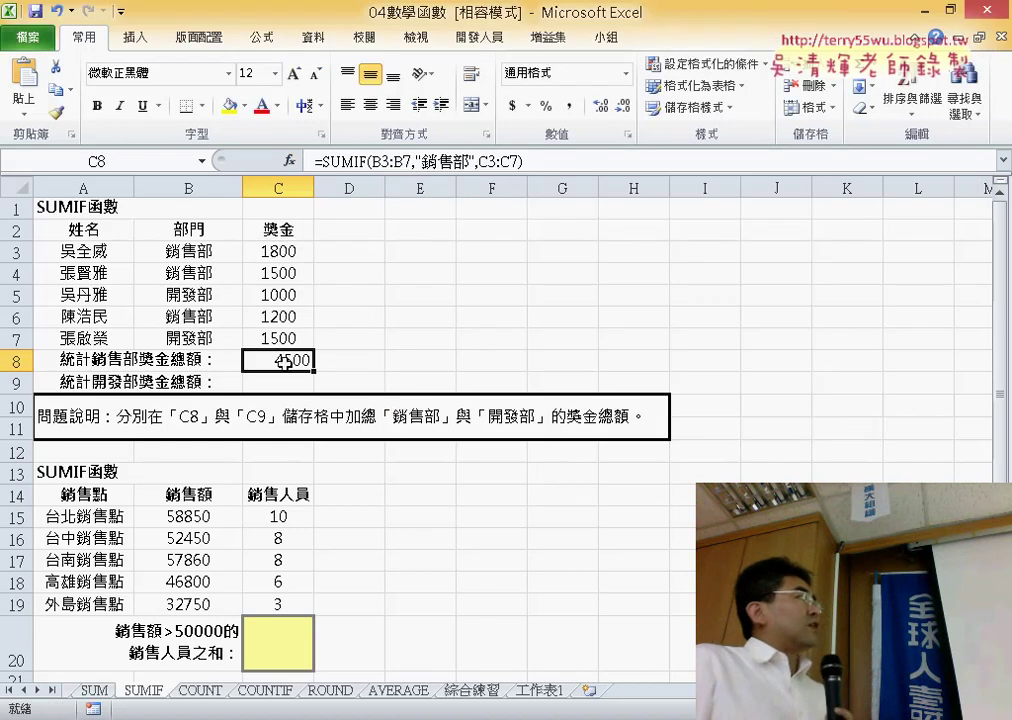
{"action": "left_click_drag", "start_coordinate": [262, 255], "coordinate": [291, 281]}
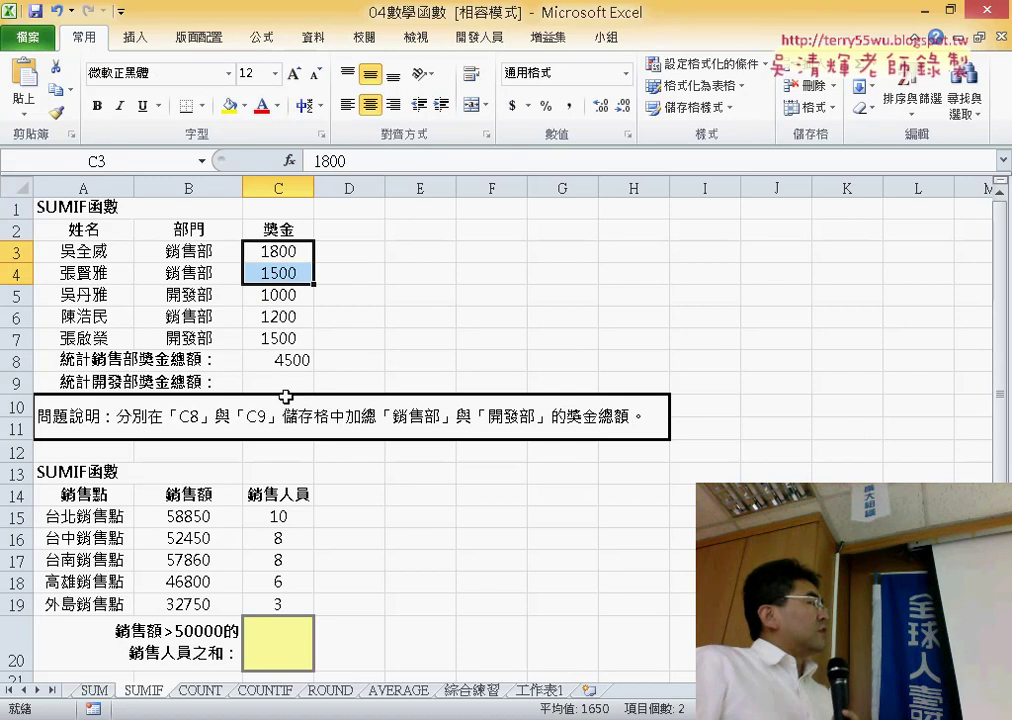
{"action": "left_click", "coordinate": [287, 363]}
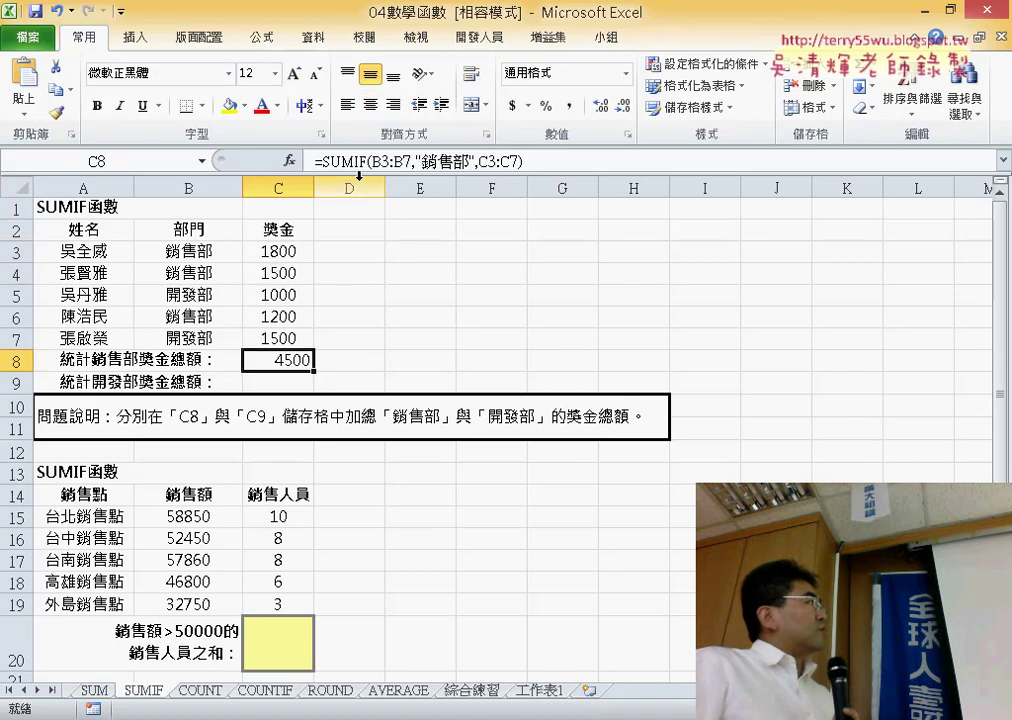
{"action": "left_click", "coordinate": [529, 161]}
{"action": "left_click_drag", "start_coordinate": [529, 161], "coordinate": [368, 161]}
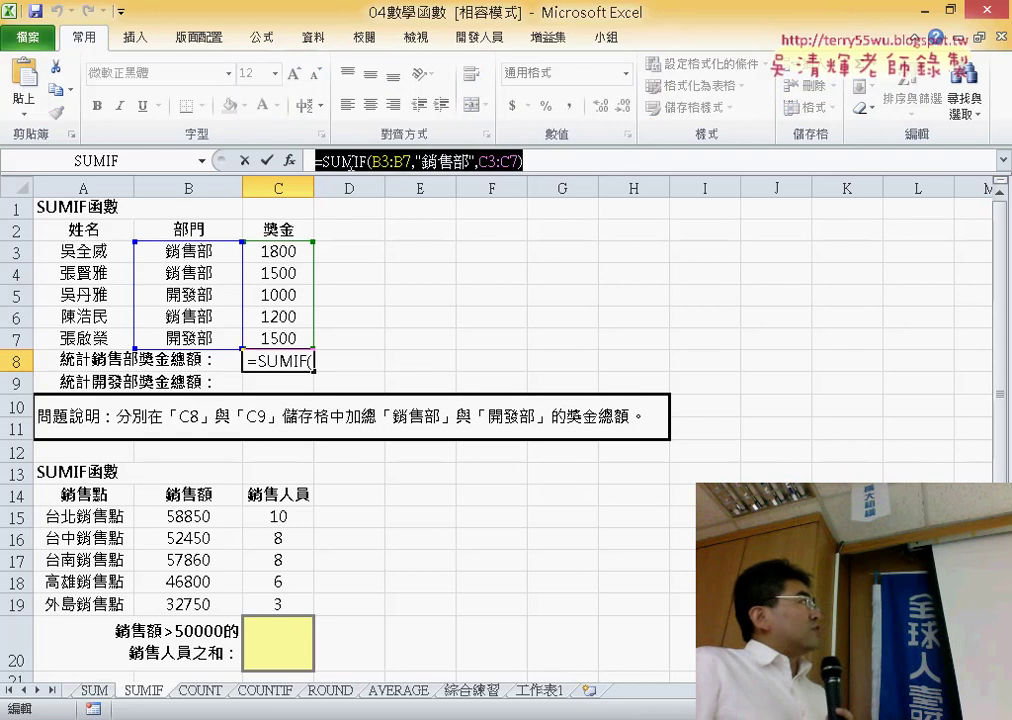
{"action": "right_click", "coordinate": [370, 160]}
{"action": "left_click", "coordinate": [405, 196]}
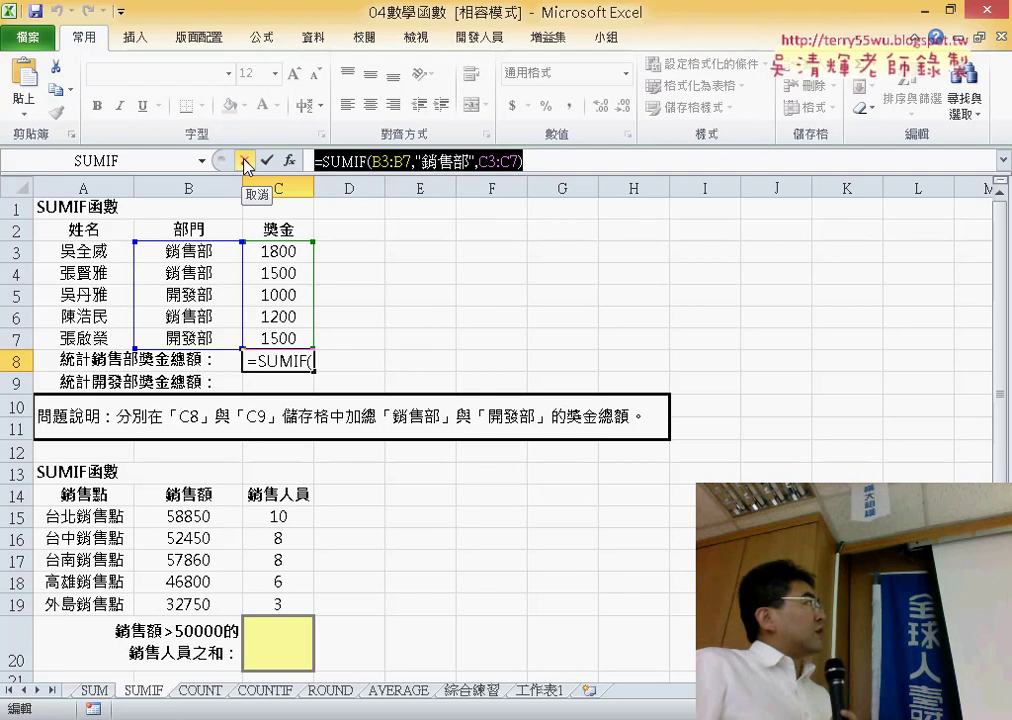
{"action": "left_click", "coordinate": [246, 163]}
{"action": "left_click", "coordinate": [271, 389]}
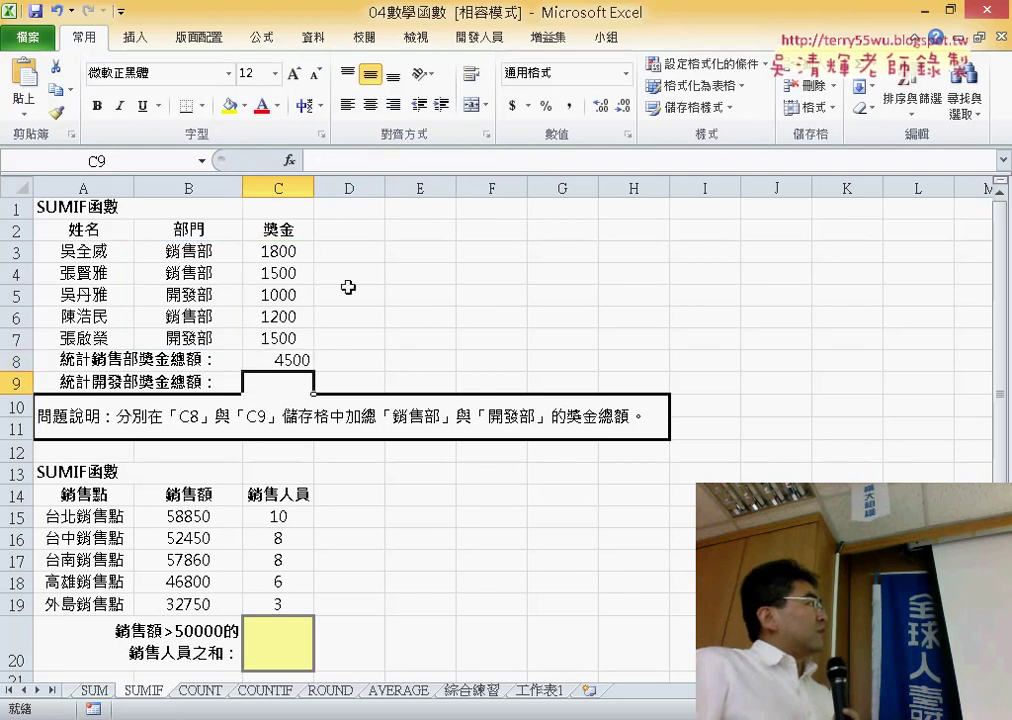
Paste the SUMIF formula into C9 and change its criterion from 銷售部 to 開發部
{"action": "left_click", "coordinate": [391, 163]}
{"action": "right_click", "coordinate": [391, 163]}
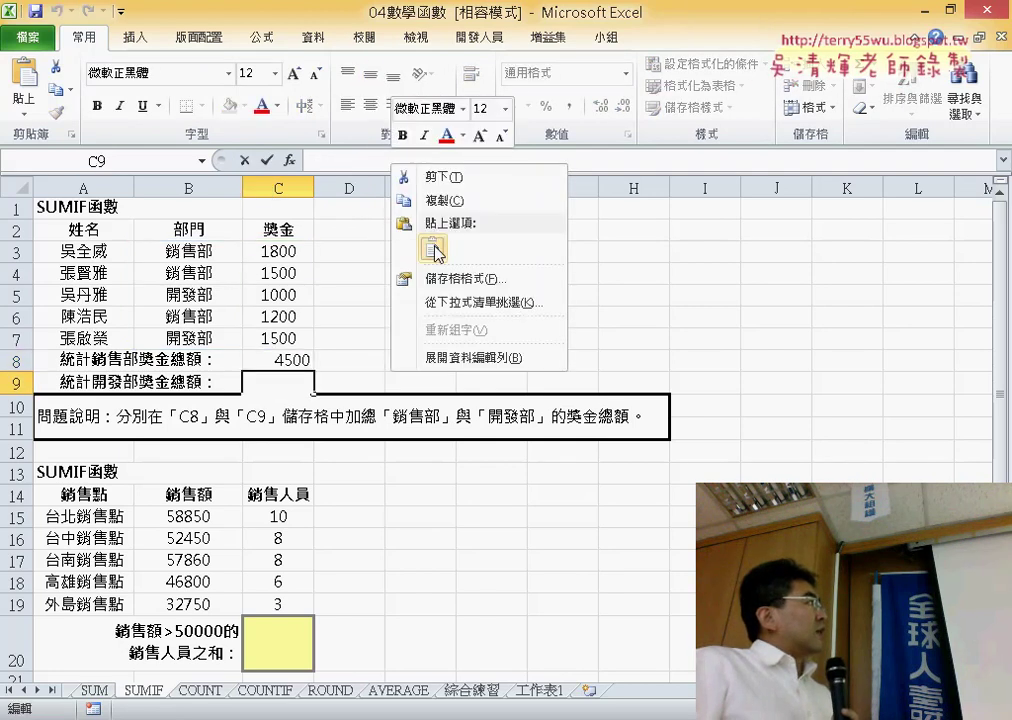
{"action": "left_click", "coordinate": [562, 246]}
{"action": "left_click_drag", "start_coordinate": [424, 163], "coordinate": [453, 163]}
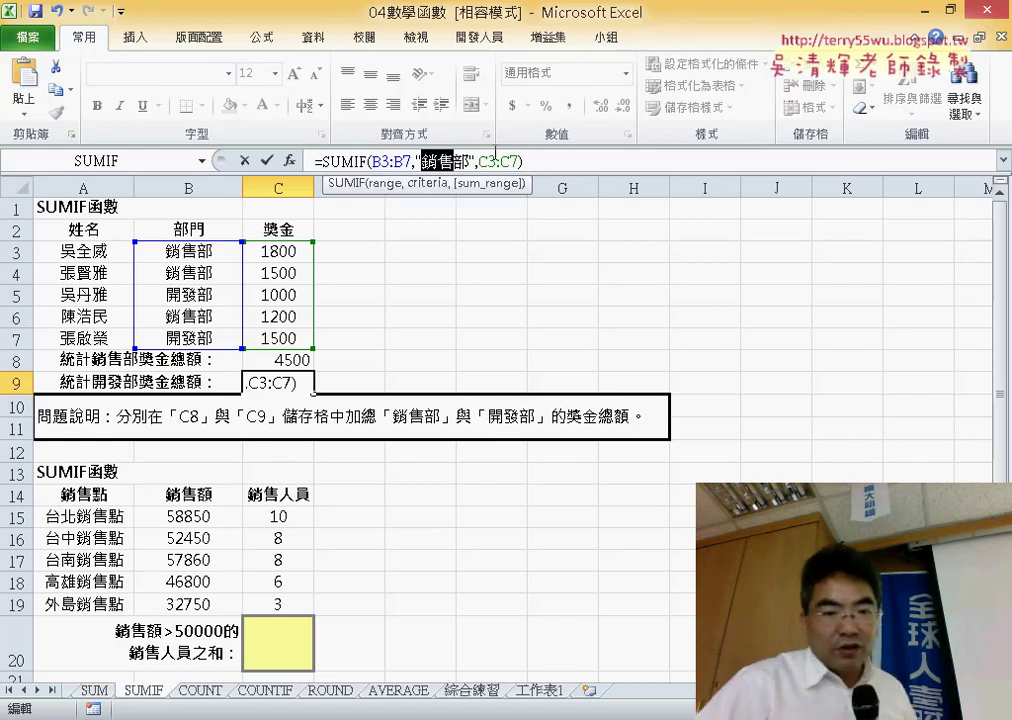
{"action": "type", "text": "ㄎ"}
{"action": "type", "text": "開發"}
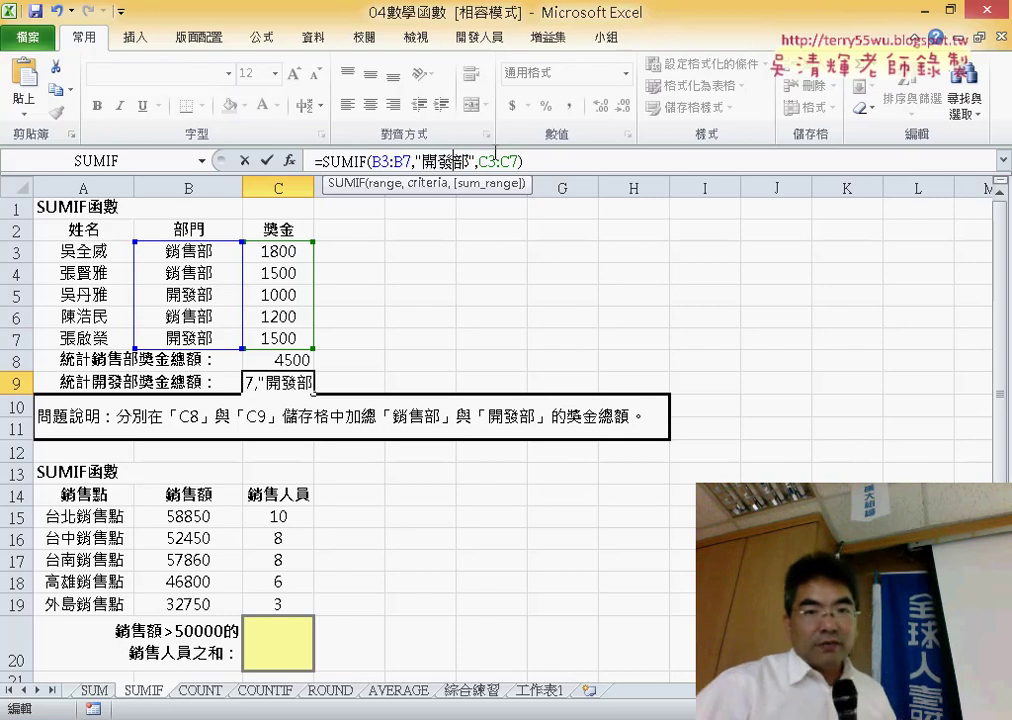
{"action": "left_click", "coordinate": [266, 162]}
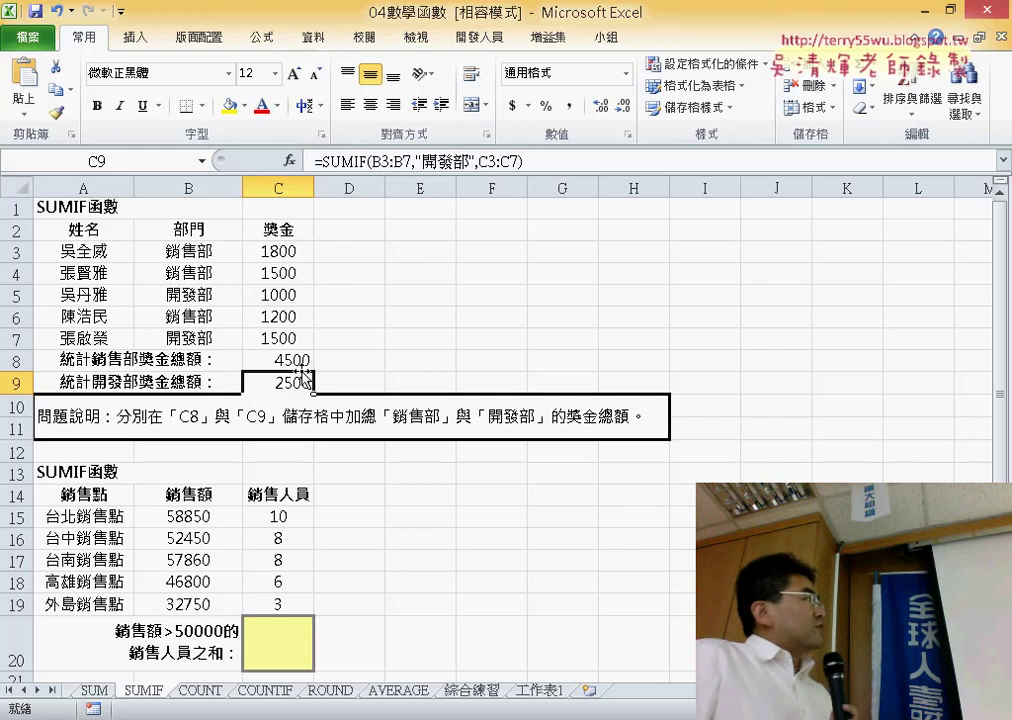
Check the development bonuses in C5 and C7 against C9's 2500 total
{"action": "left_click", "coordinate": [274, 291]}
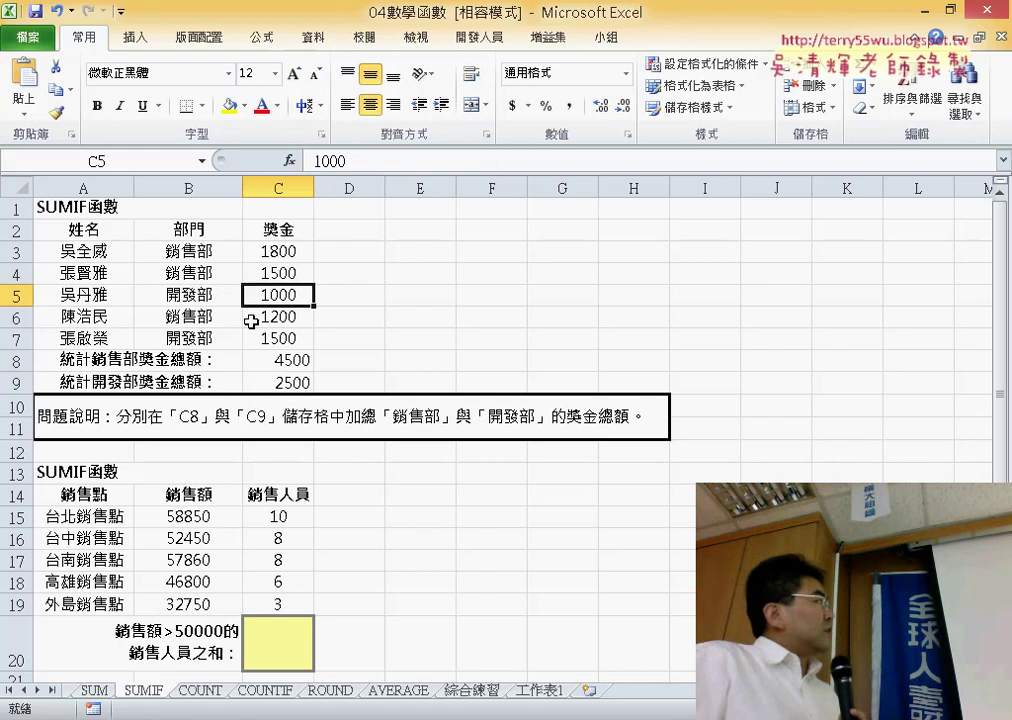
{"action": "left_click", "coordinate": [206, 339]}
{"action": "left_click", "coordinate": [273, 337]}
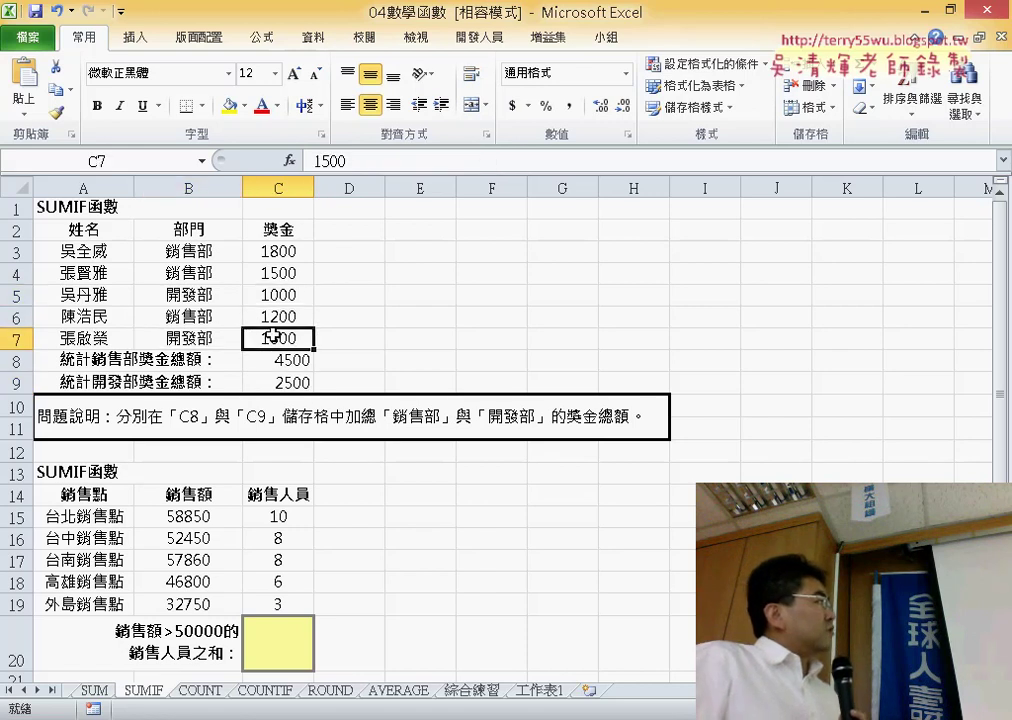
{"action": "left_click", "coordinate": [288, 293]}
{"action": "left_click", "coordinate": [287, 337]}
{"action": "left_click", "coordinate": [300, 381]}
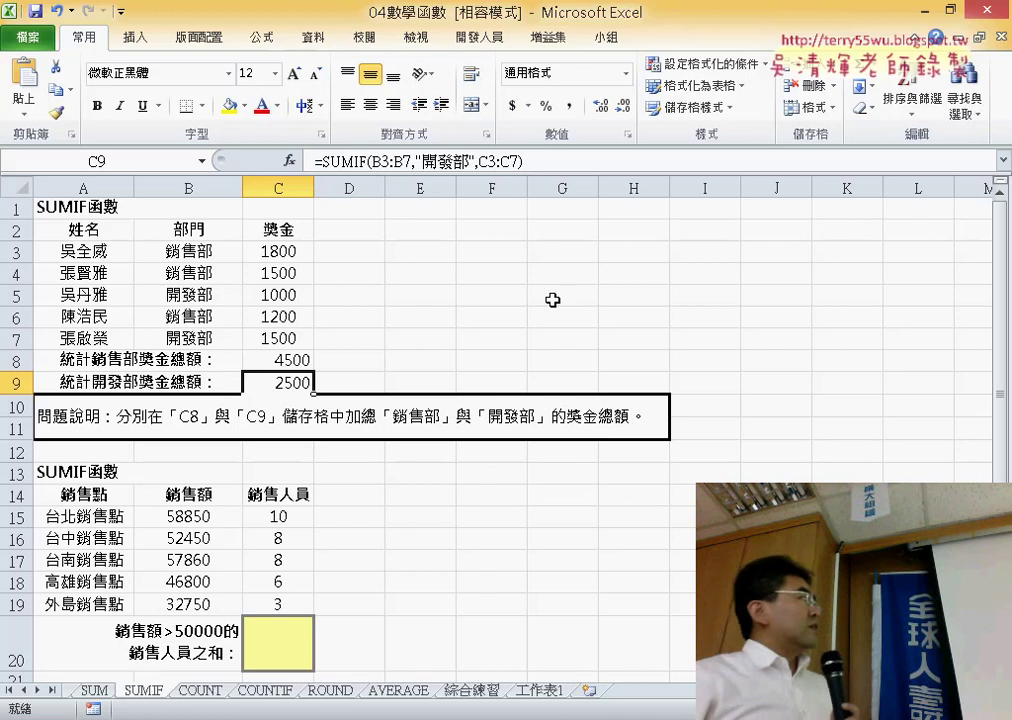
Review C8's SUMIF arguments B3:B7, 銷售部 and C3:C7, cancel, and scroll to the C20 exercise
{"action": "left_click", "coordinate": [274, 358]}
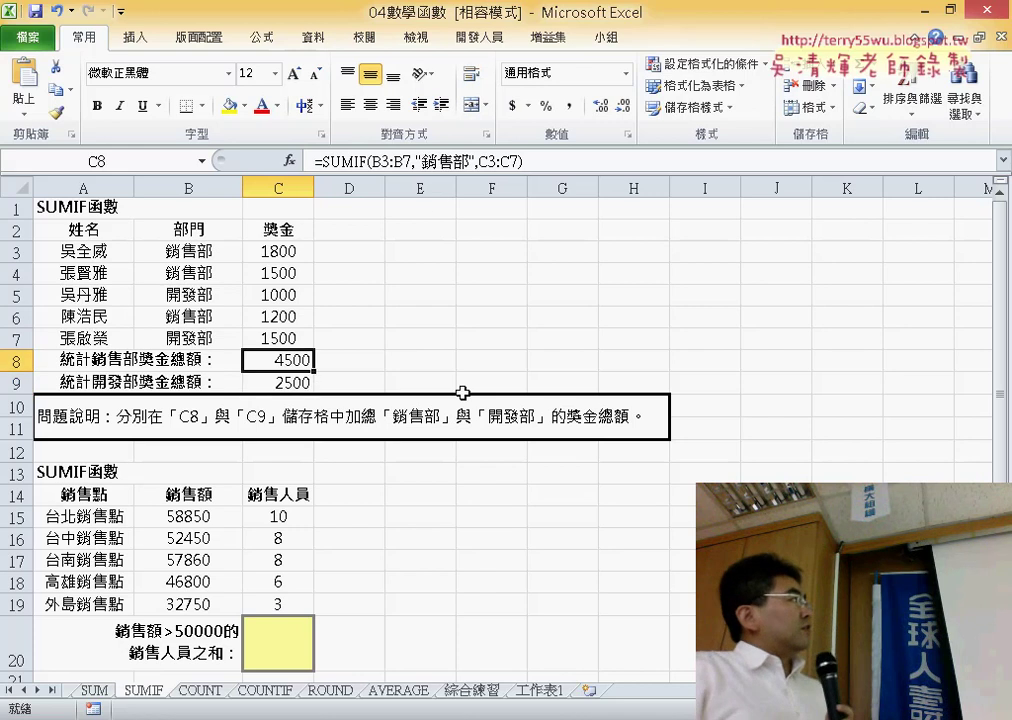
{"action": "left_click", "coordinate": [337, 162]}
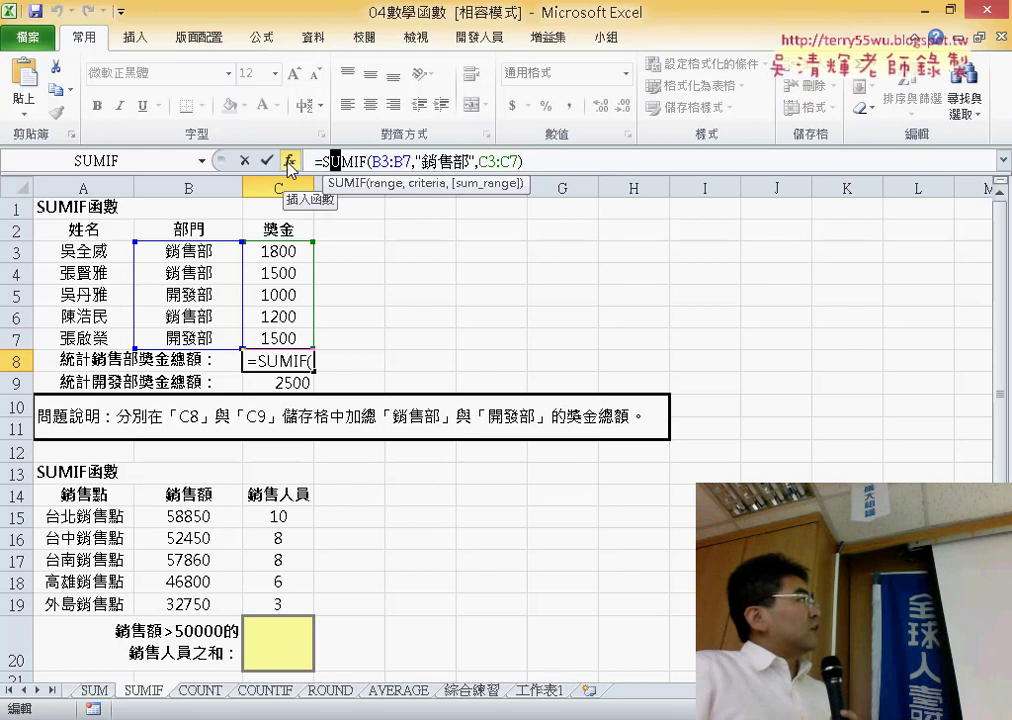
{"action": "left_click", "coordinate": [290, 162]}
{"action": "left_click", "coordinate": [578, 230]}
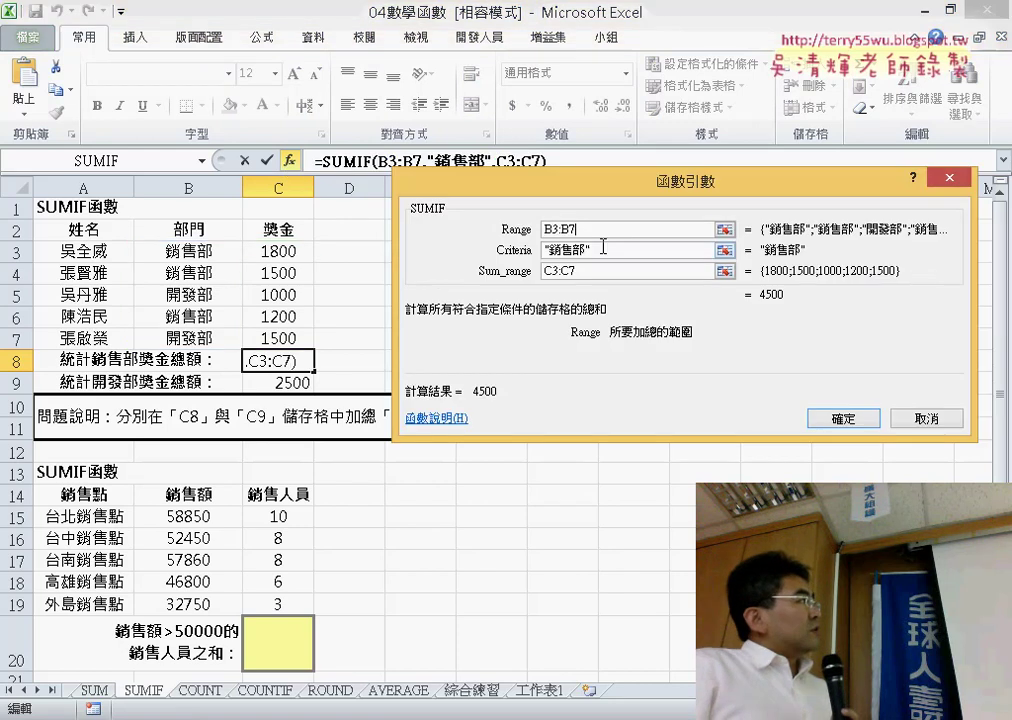
{"action": "left_click_drag", "start_coordinate": [603, 249], "coordinate": [546, 251]}
{"action": "left_click", "coordinate": [582, 230]}
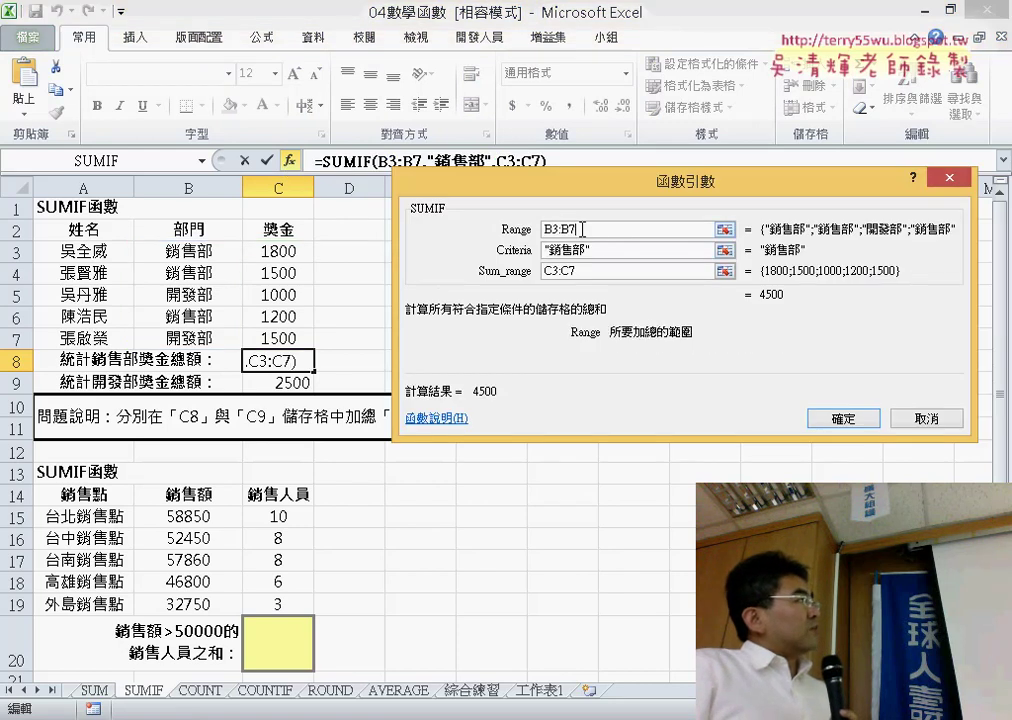
{"action": "left_click", "coordinate": [587, 250]}
{"action": "double_click", "coordinate": [601, 230]}
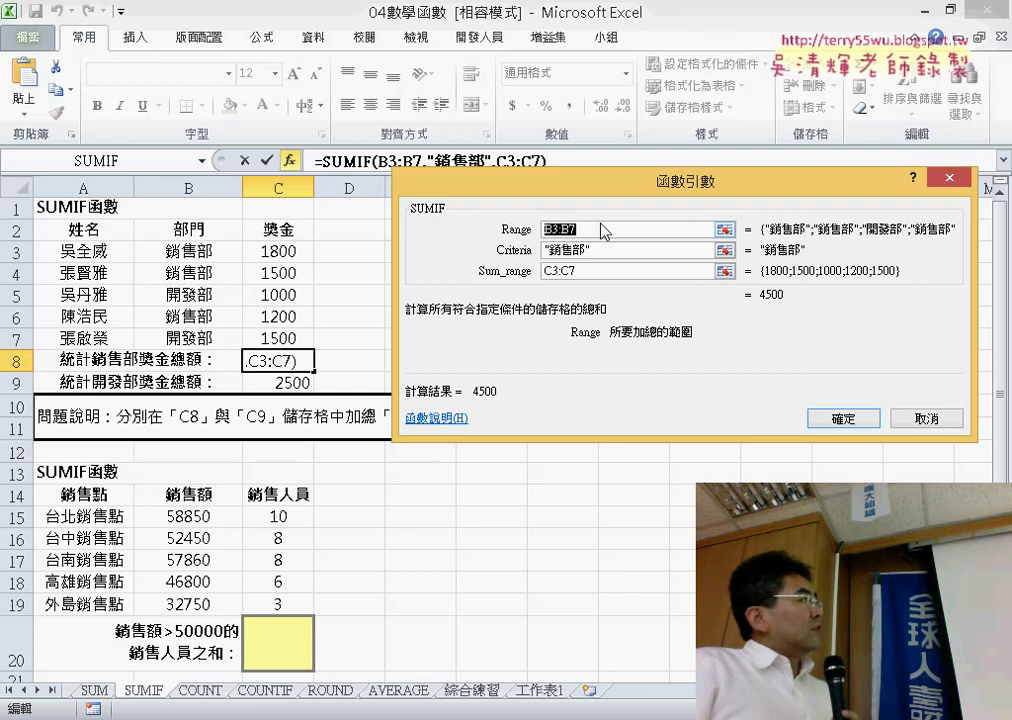
{"action": "left_click", "coordinate": [645, 270]}
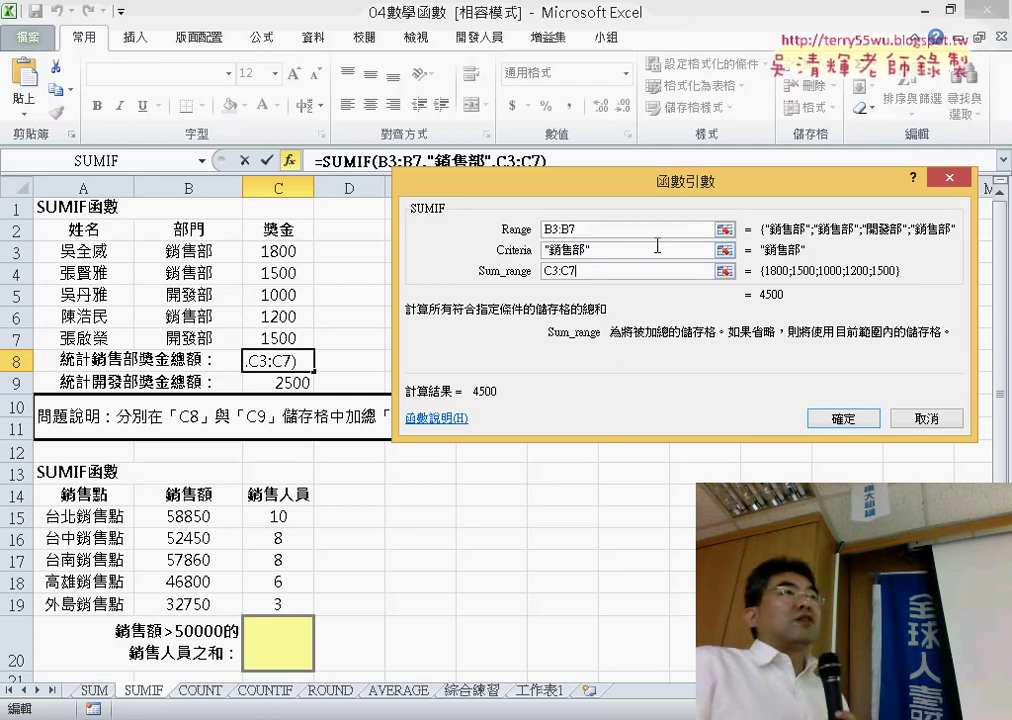
{"action": "left_click", "coordinate": [905, 418]}
{"action": "scroll", "coordinate": [624, 435], "scroll_direction": "down", "scroll_amount": 3}
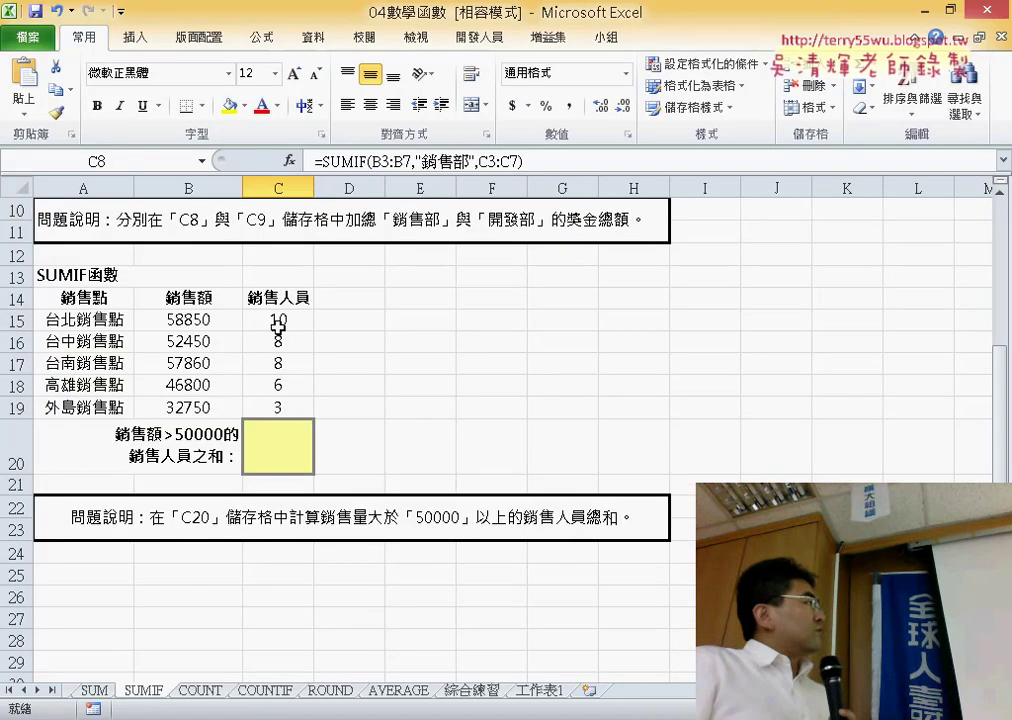
{"action": "left_click", "coordinate": [271, 461]}
{"action": "left_click_drag", "start_coordinate": [202, 318], "coordinate": [171, 408]}
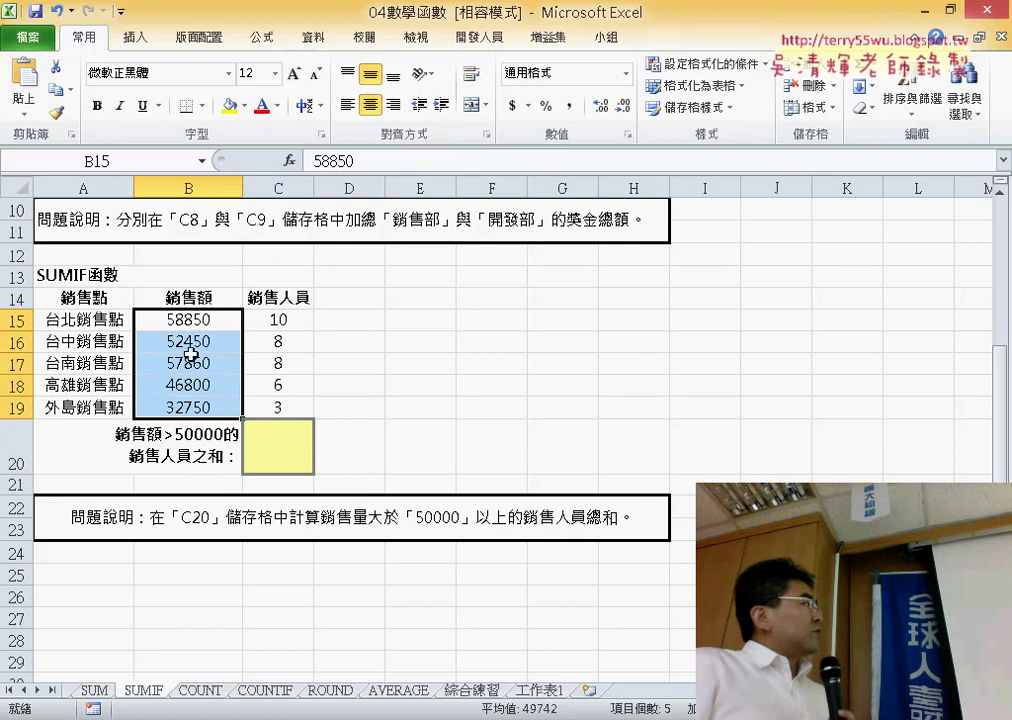
{"action": "left_click_drag", "start_coordinate": [278, 320], "coordinate": [276, 368]}
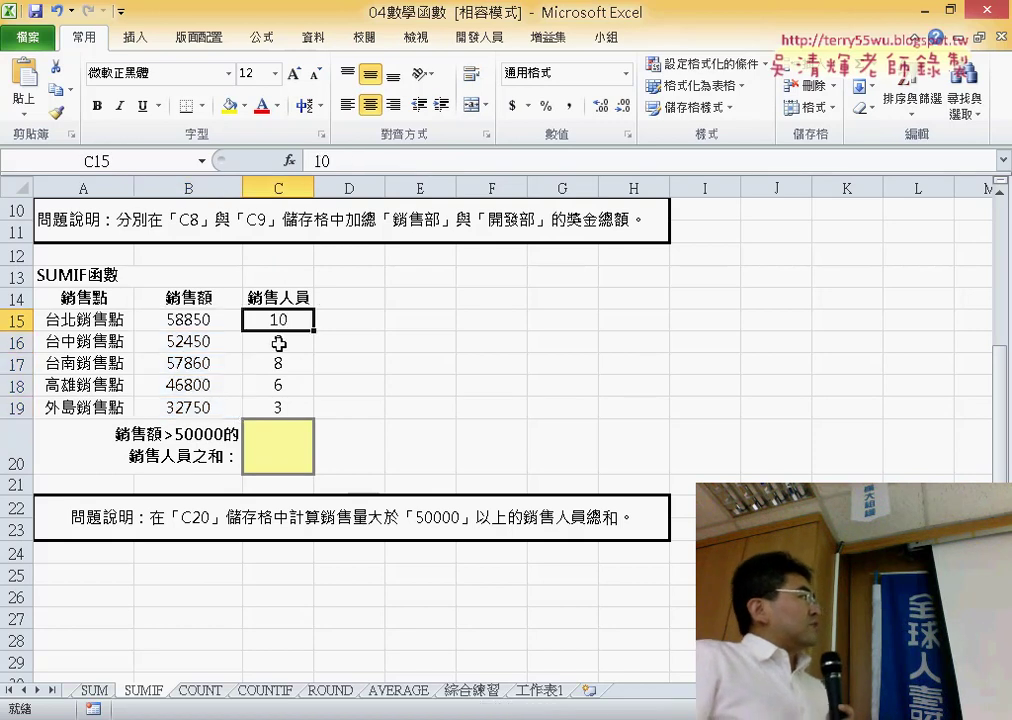
{"action": "left_click", "coordinate": [203, 313]}
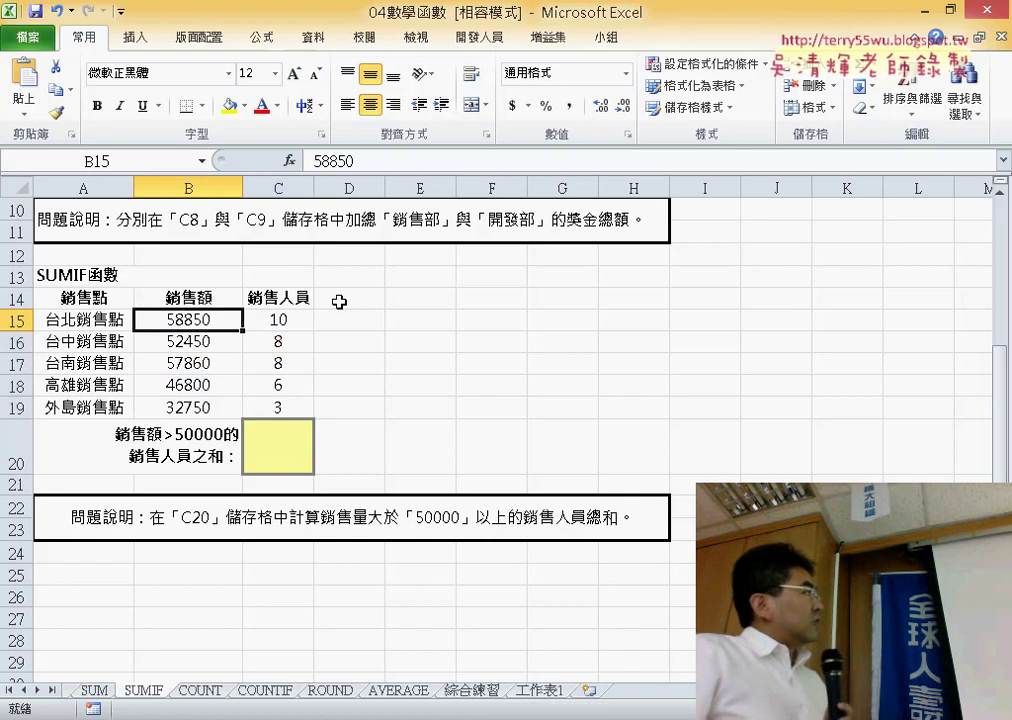
{"action": "left_click", "coordinate": [268, 325]}
{"action": "left_click", "coordinate": [203, 349]}
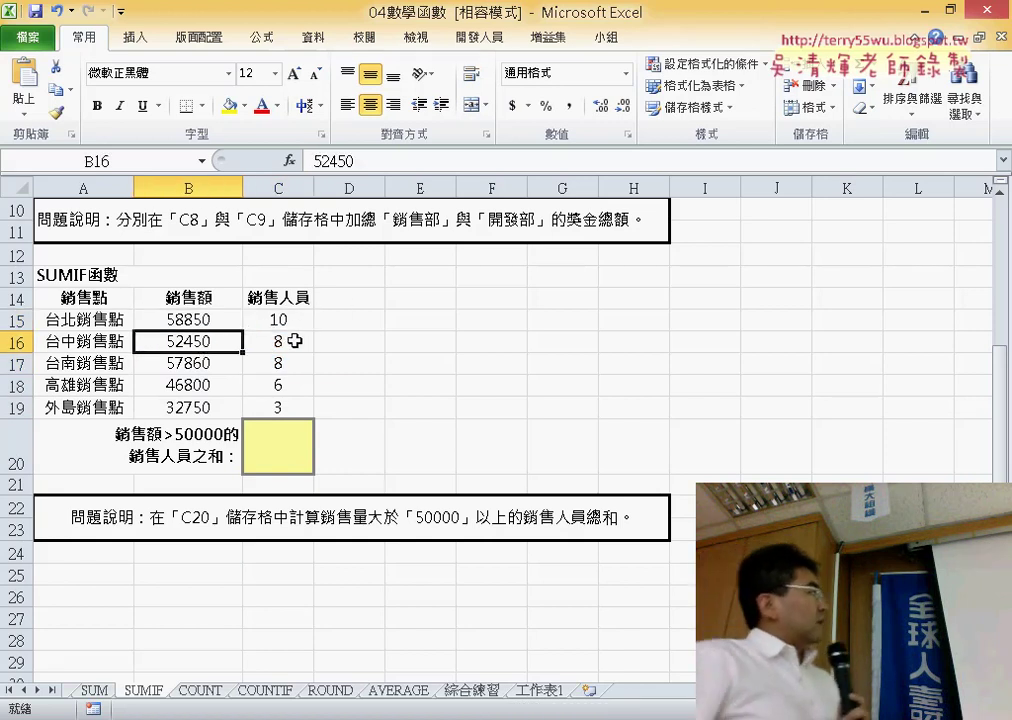
{"action": "left_click", "coordinate": [295, 341]}
{"action": "left_click", "coordinate": [205, 363]}
{"action": "left_click", "coordinate": [278, 358]}
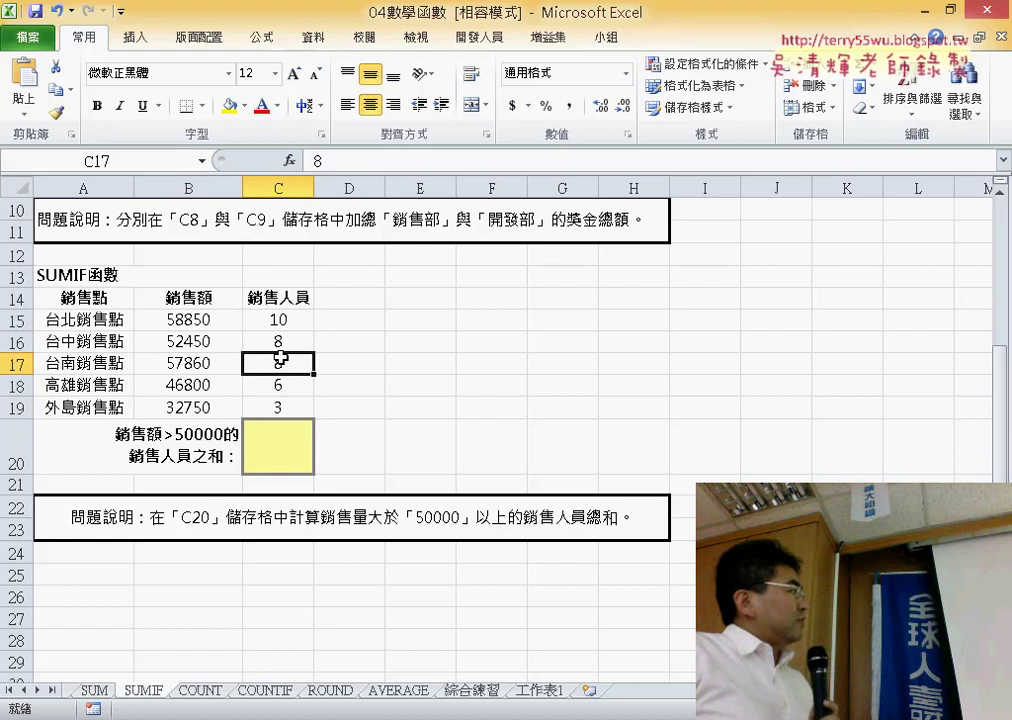
{"action": "left_click", "coordinate": [197, 390]}
{"action": "left_click", "coordinate": [176, 408]}
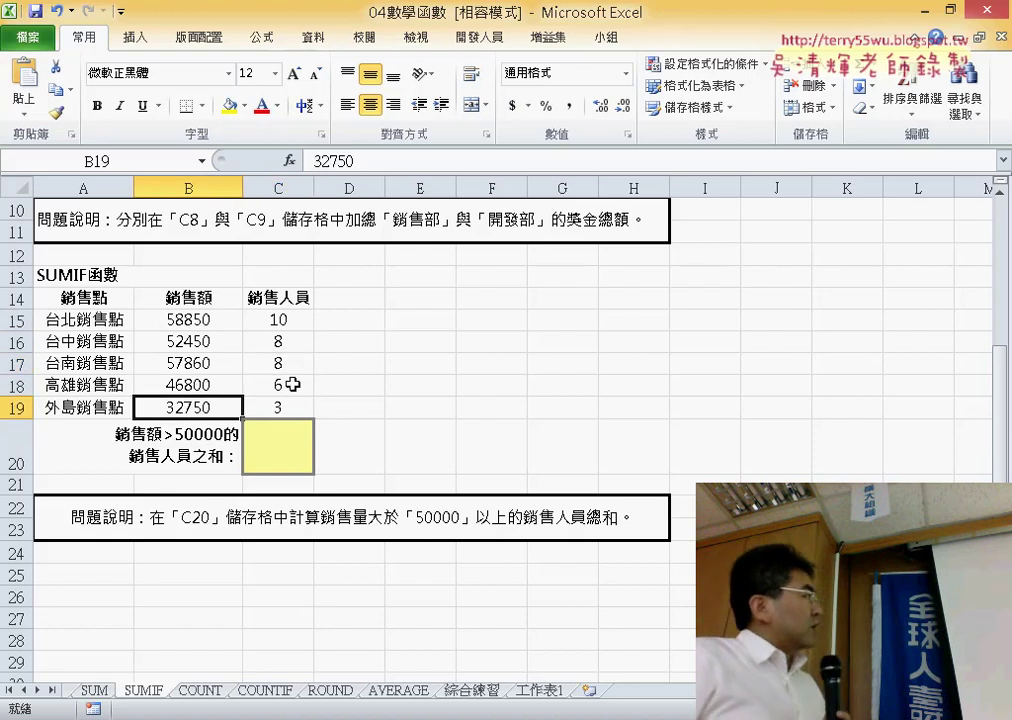
{"action": "left_click_drag", "start_coordinate": [292, 384], "coordinate": [282, 402]}
{"action": "mouse_move", "coordinate": [278, 320]}
{"action": "left_mouse_down"}
{"action": "mouse_move", "coordinate": [265, 366]}
{"action": "mouse_move", "coordinate": [289, 359]}
{"action": "left_mouse_up"}
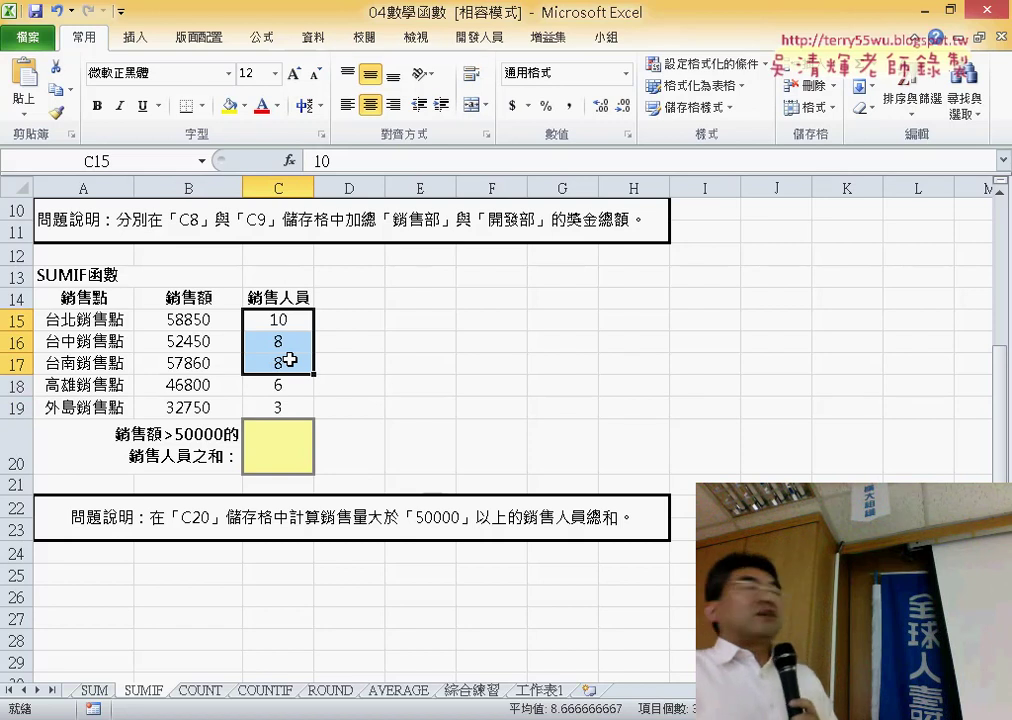
{"action": "left_click", "coordinate": [275, 448]}
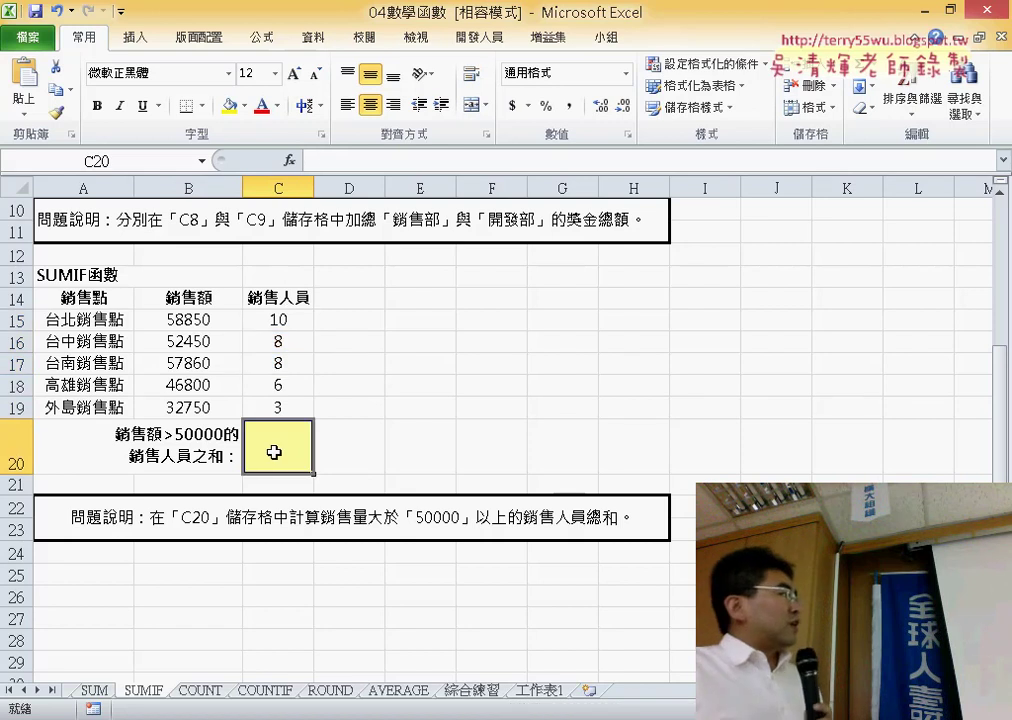
Insert SUMIF into C20 from the recently used functions list
{"action": "left_click", "coordinate": [289, 160]}
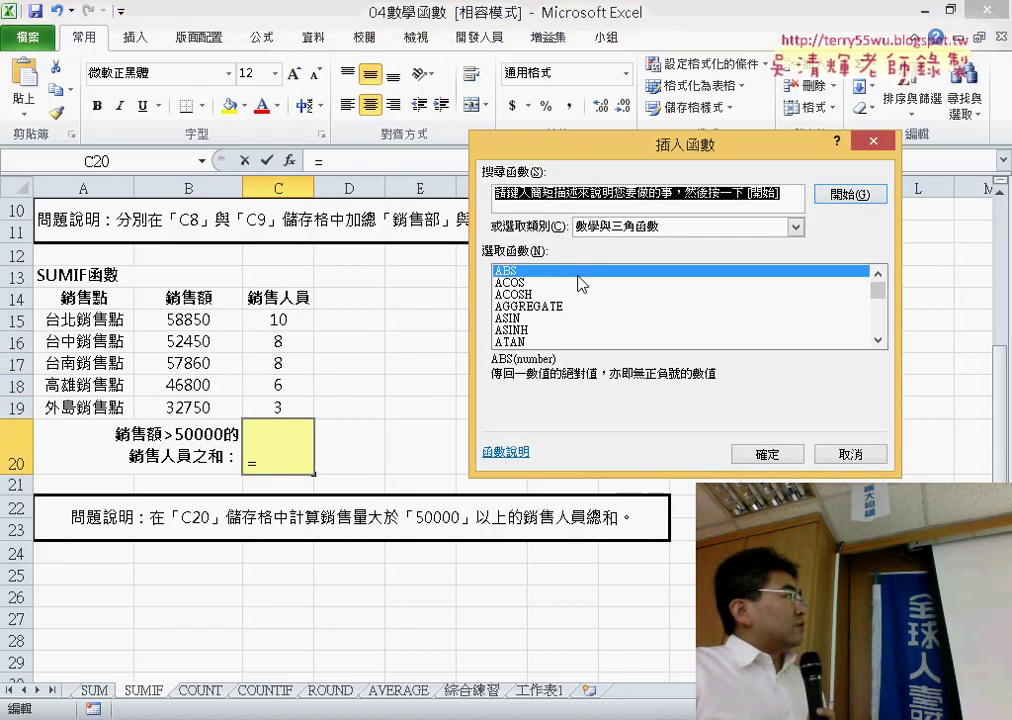
{"action": "left_click", "coordinate": [624, 230]}
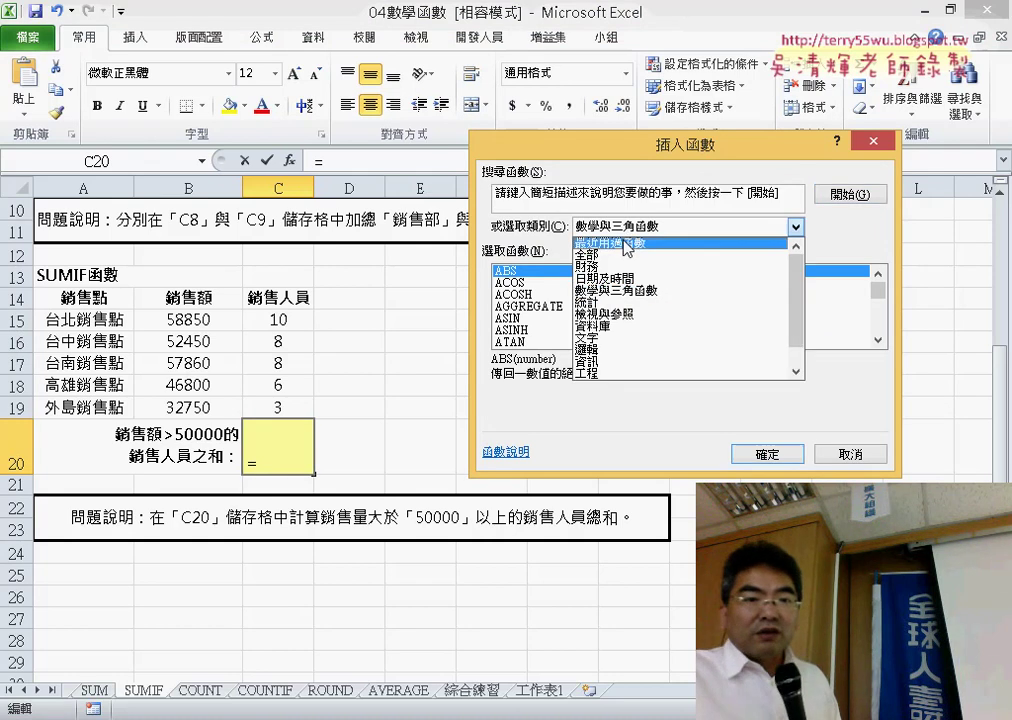
{"action": "left_click", "coordinate": [626, 244]}
{"action": "left_click", "coordinate": [631, 229]}
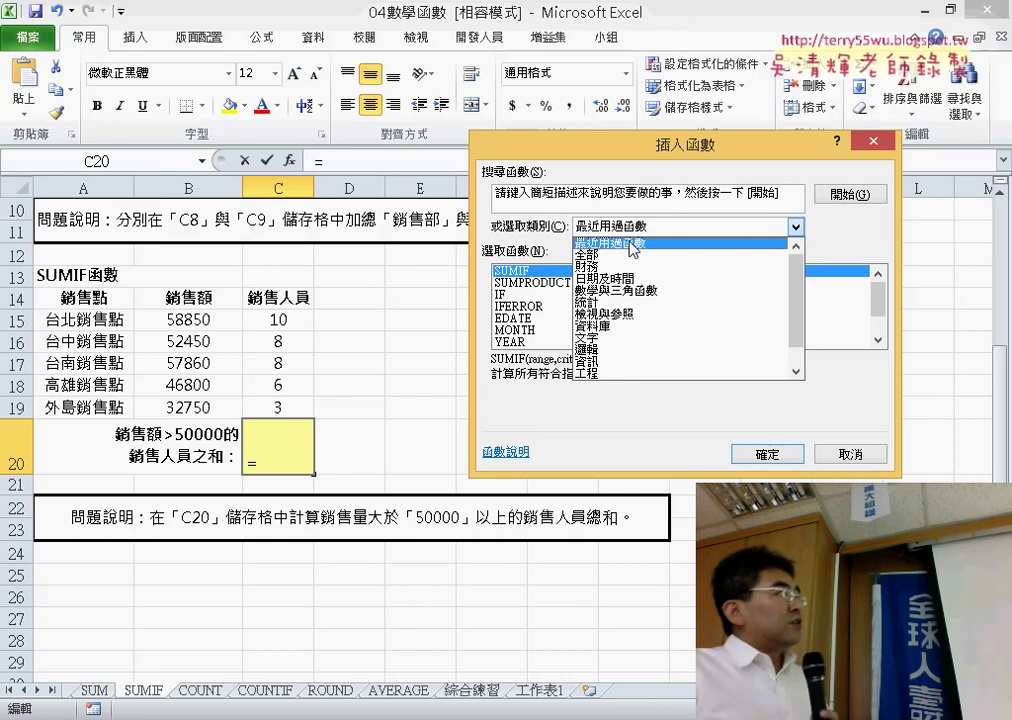
{"action": "left_click", "coordinate": [630, 242]}
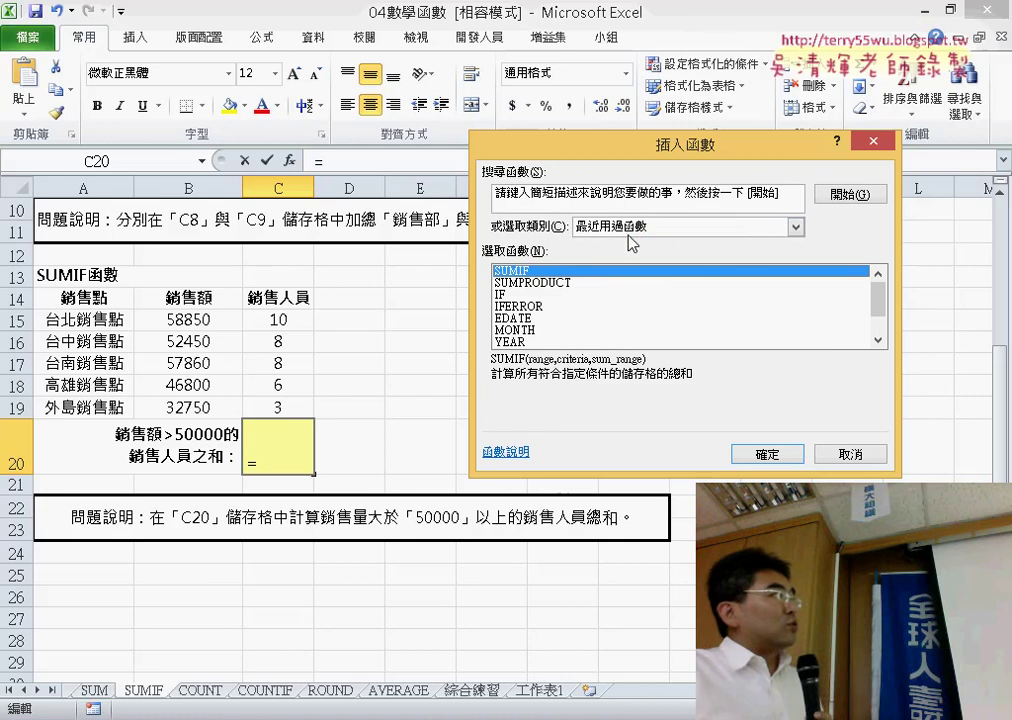
{"action": "double_click", "coordinate": [552, 272]}
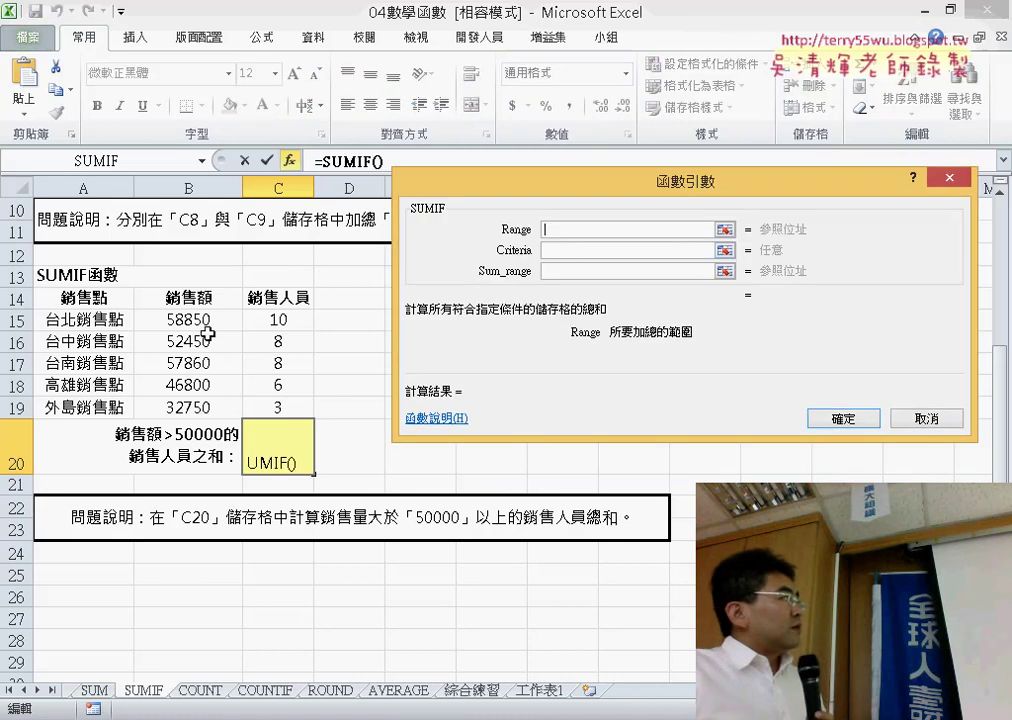
Set Range to sales amounts B15:B19 and the criterion to >50000
{"action": "left_click_drag", "start_coordinate": [200, 320], "coordinate": [195, 405]}
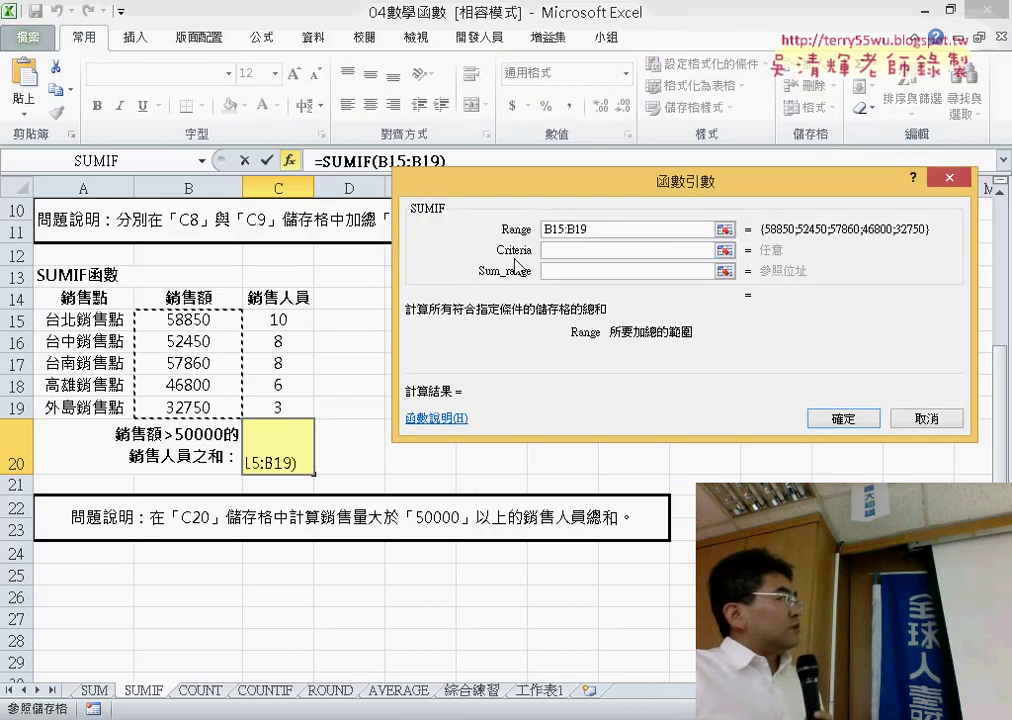
{"action": "left_click", "coordinate": [555, 250]}
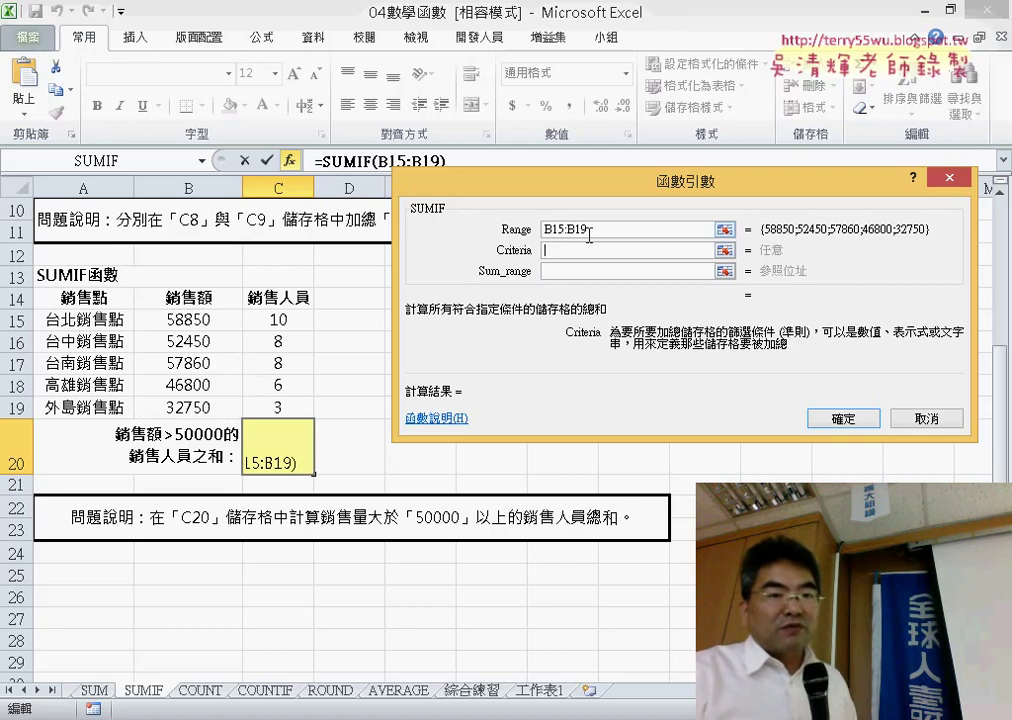
{"action": "type", "text": ">"}
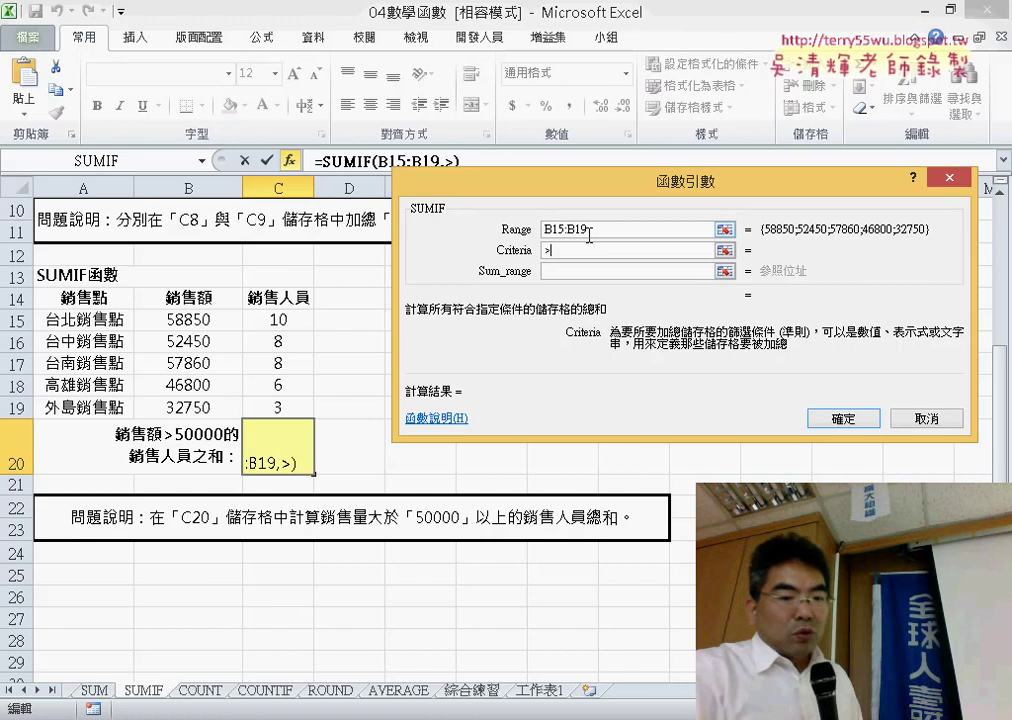
{"action": "type", "text": "5ㄊ"}
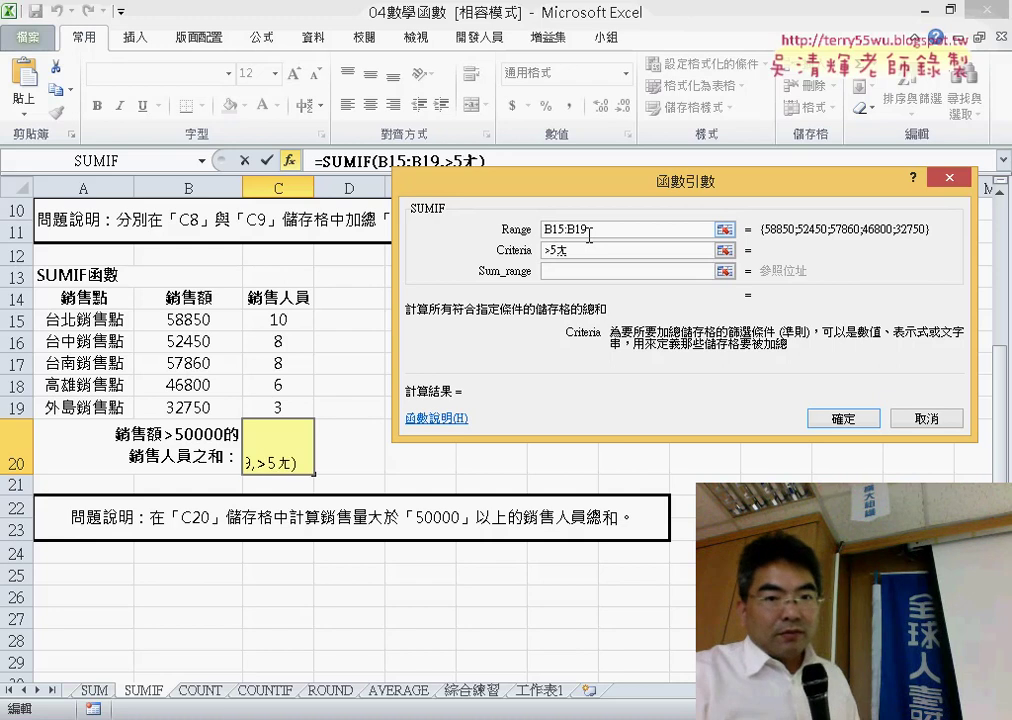
{"action": "key", "text": "BackSpace"}
{"action": "type", "text": "000"}
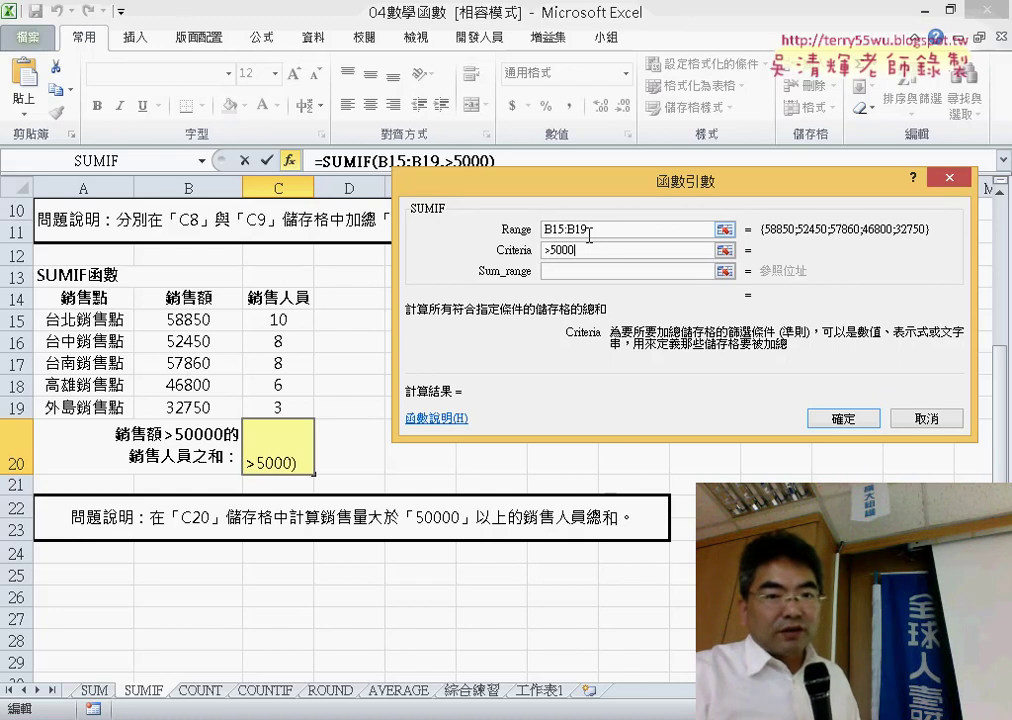
{"action": "type", "text": "0"}
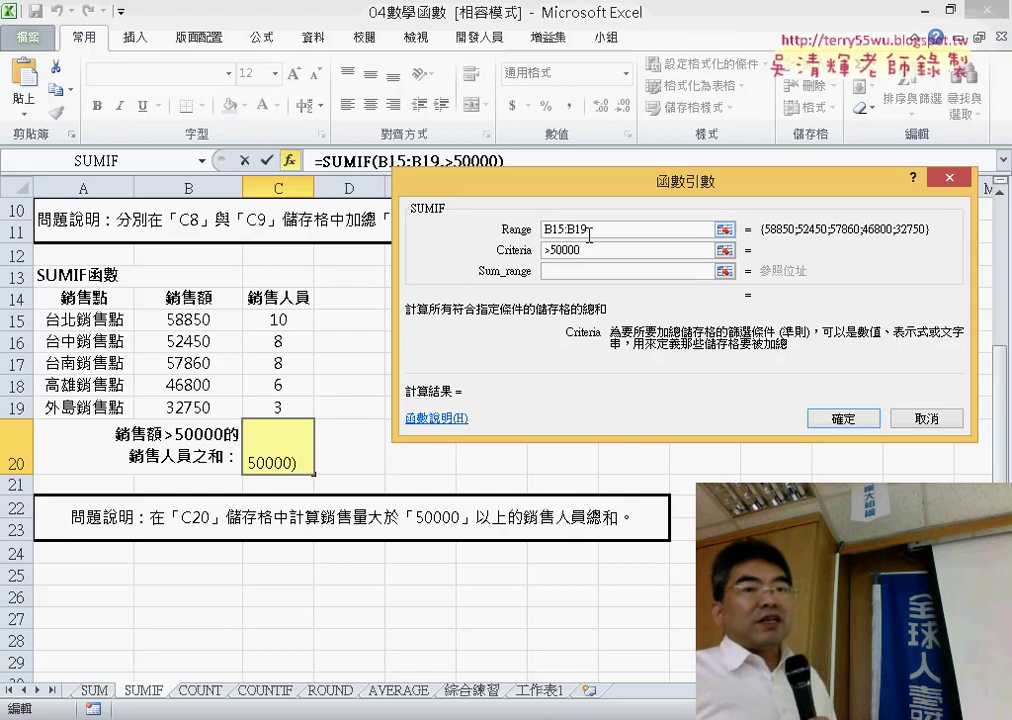
{"action": "left_click", "coordinate": [607, 234]}
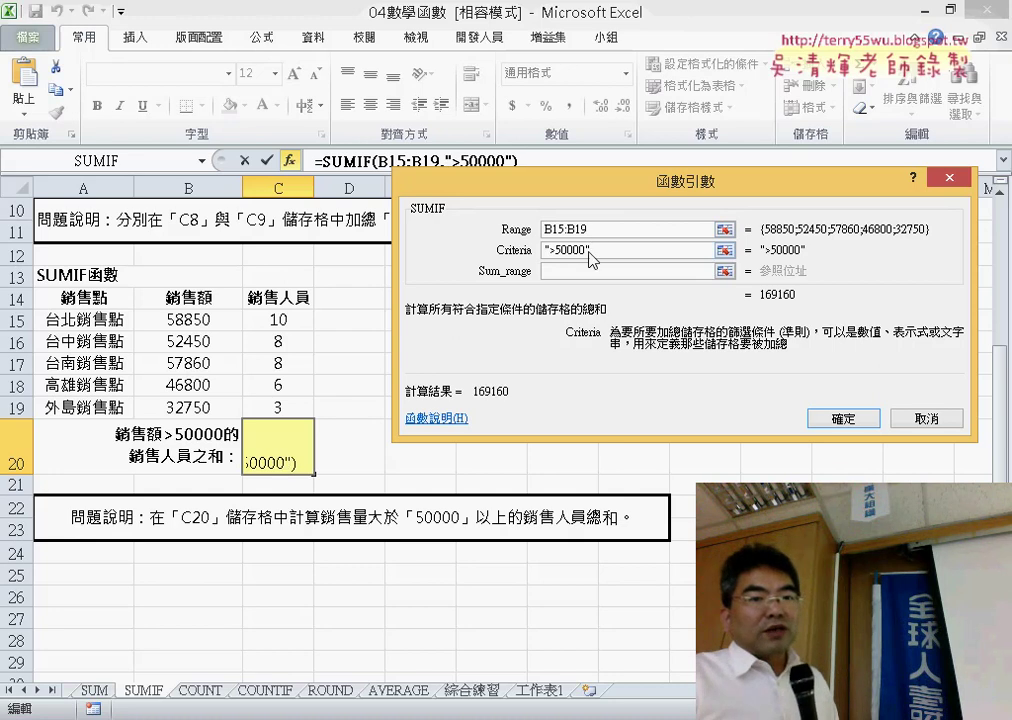
{"action": "double_click", "coordinate": [548, 251]}
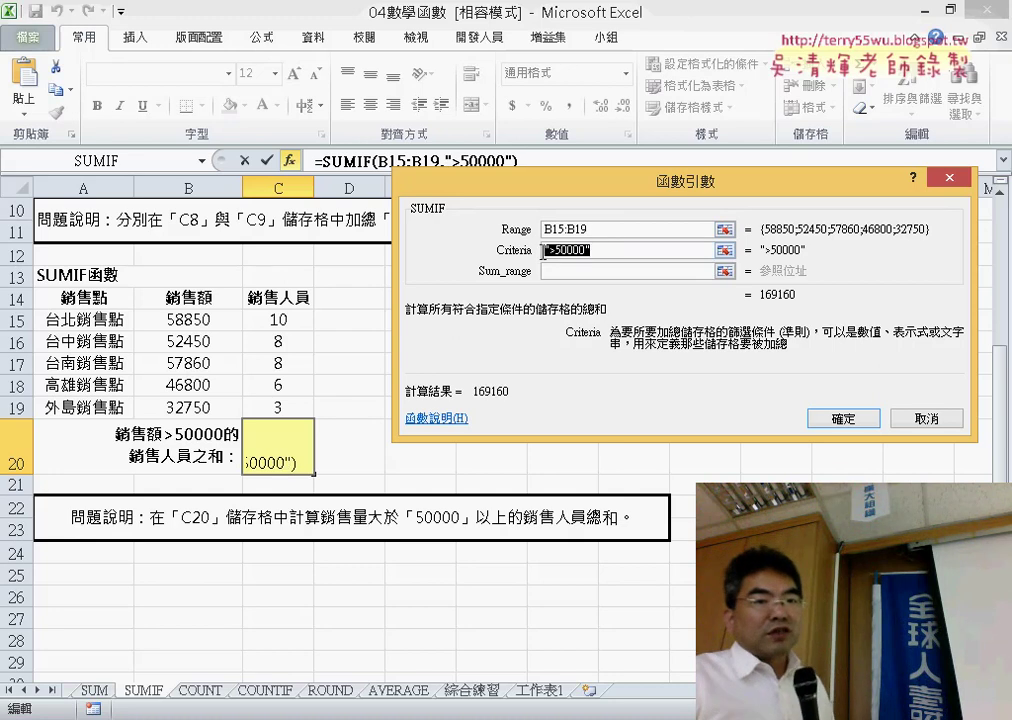
{"action": "left_click", "coordinate": [622, 250]}
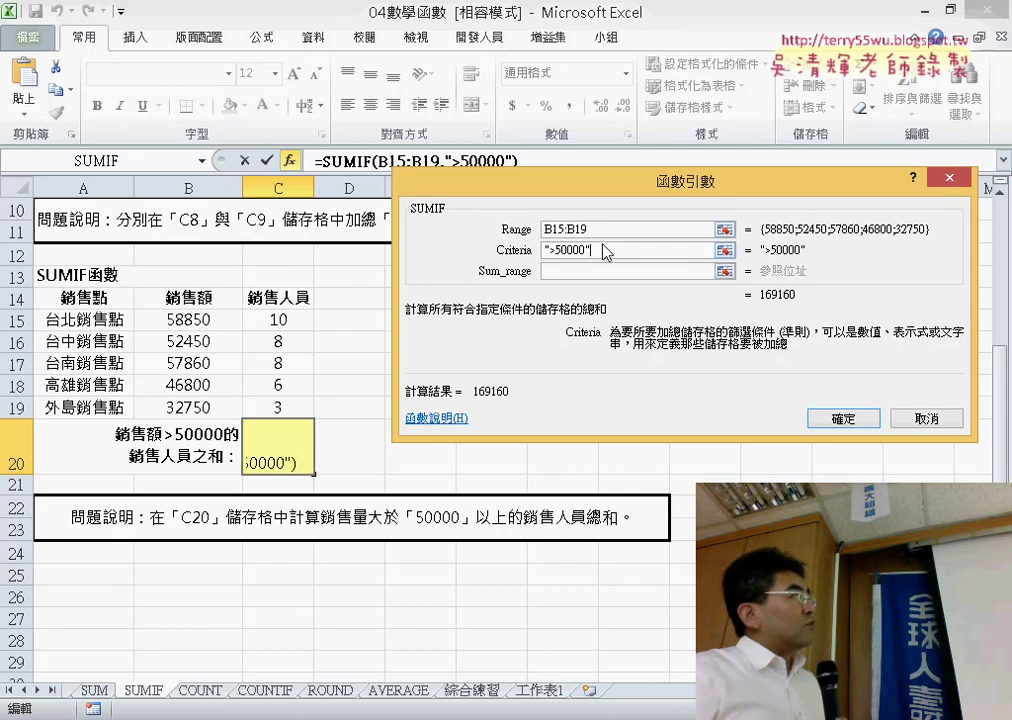
{"action": "left_click_drag", "start_coordinate": [590, 258], "coordinate": [537, 244]}
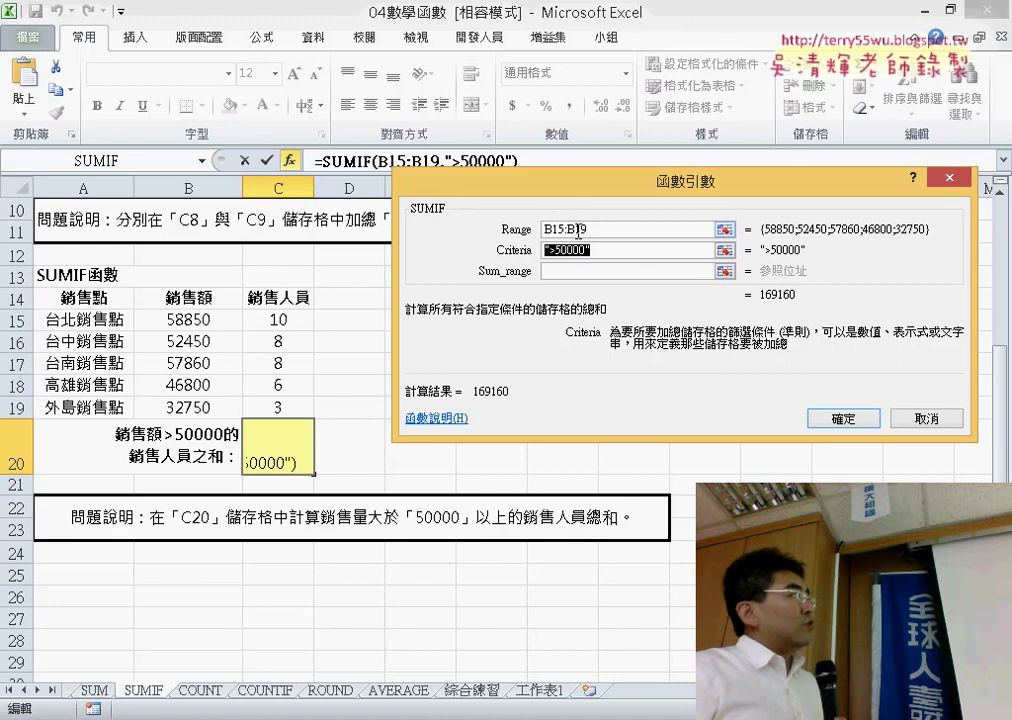
Set Sum_range to the salespeople column C15:C19 and confirm, showing 26
{"action": "left_click", "coordinate": [578, 271]}
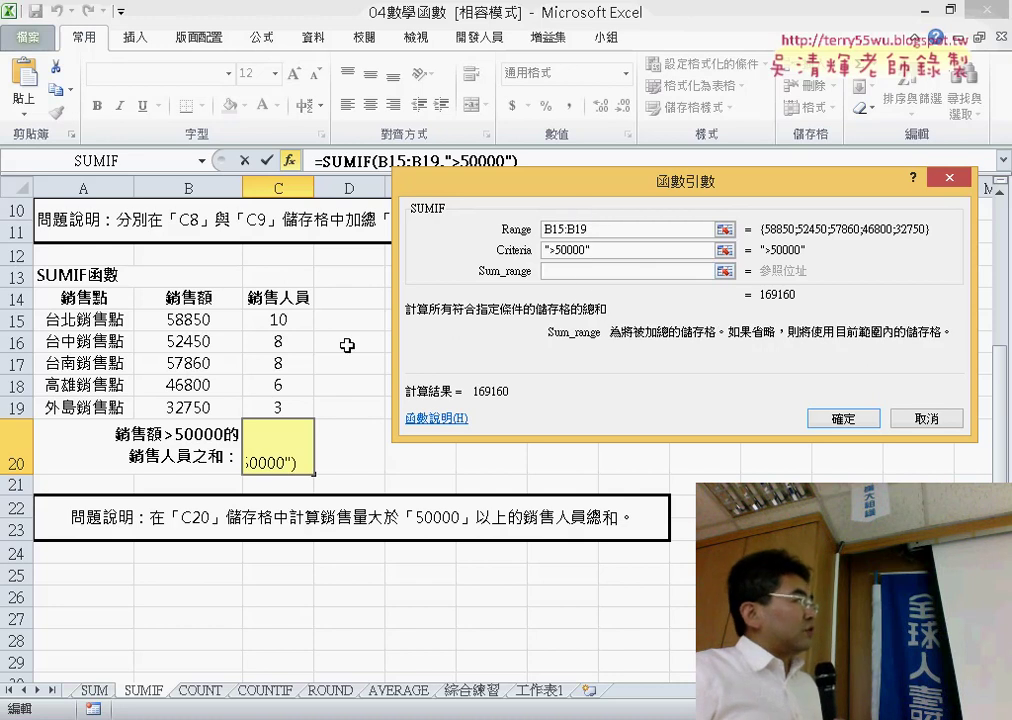
{"action": "left_click_drag", "start_coordinate": [285, 318], "coordinate": [300, 408]}
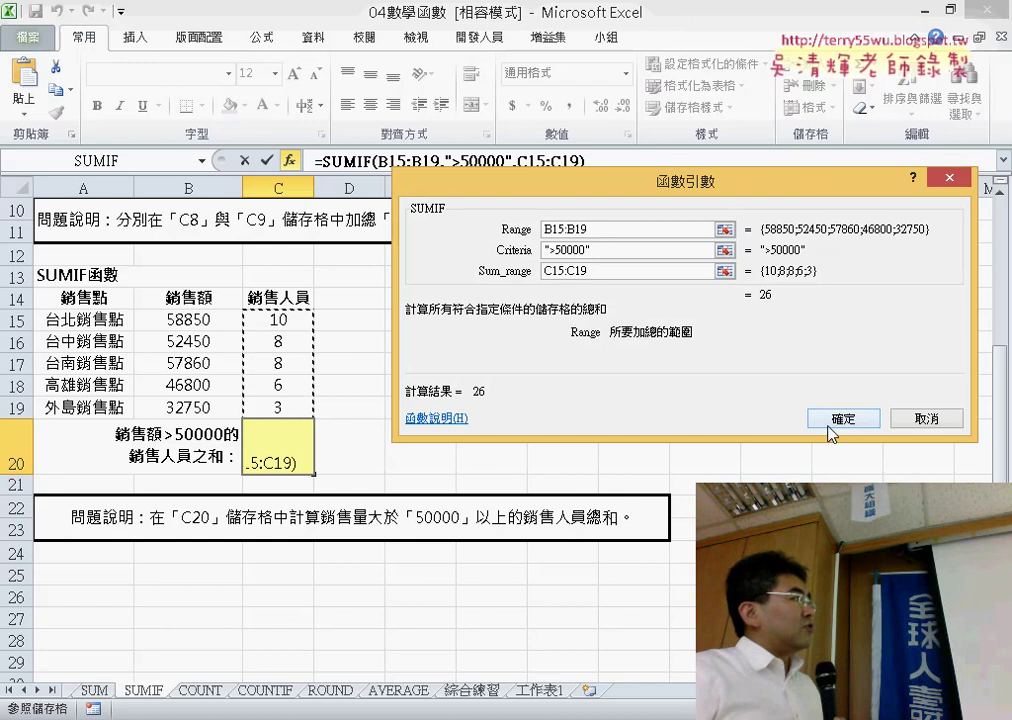
{"action": "left_click", "coordinate": [841, 418]}
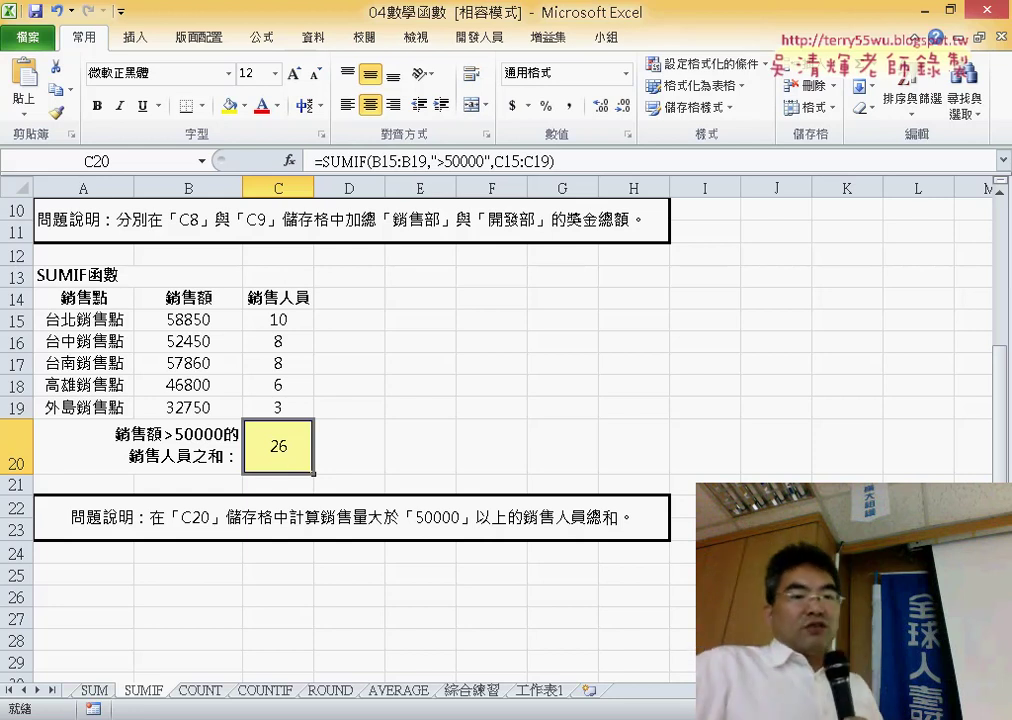
In the 04數學函數 folder, widen file names and open the 綜合練習_教師研習時數統計表 workbook
{"action": "mouse_move", "coordinate": [236, 716]}
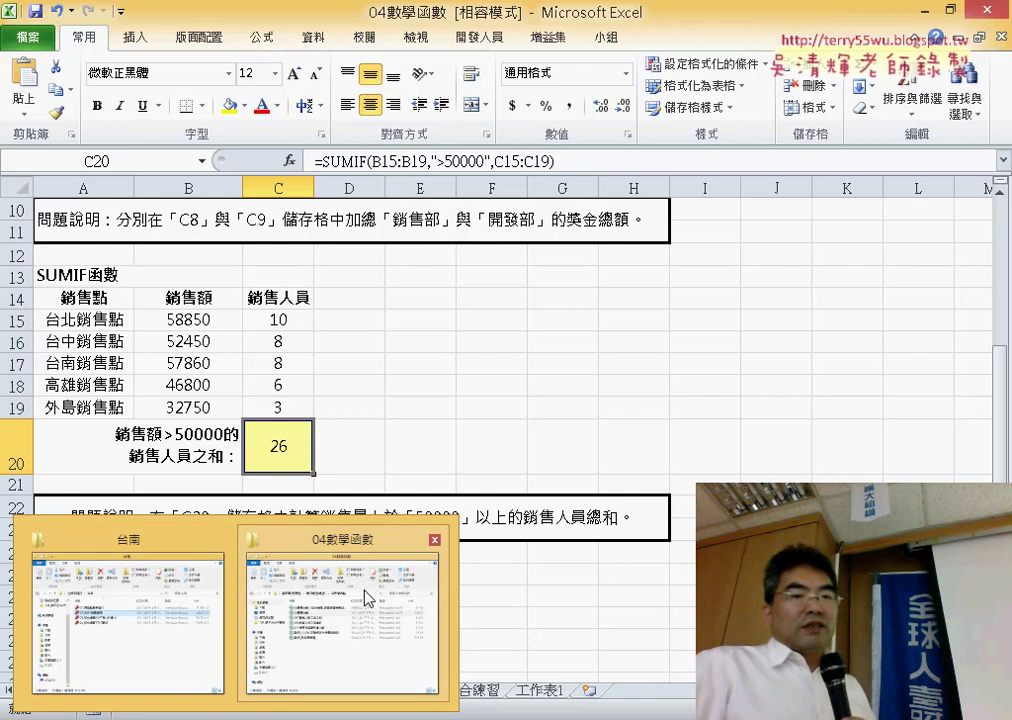
{"action": "left_click", "coordinate": [368, 535]}
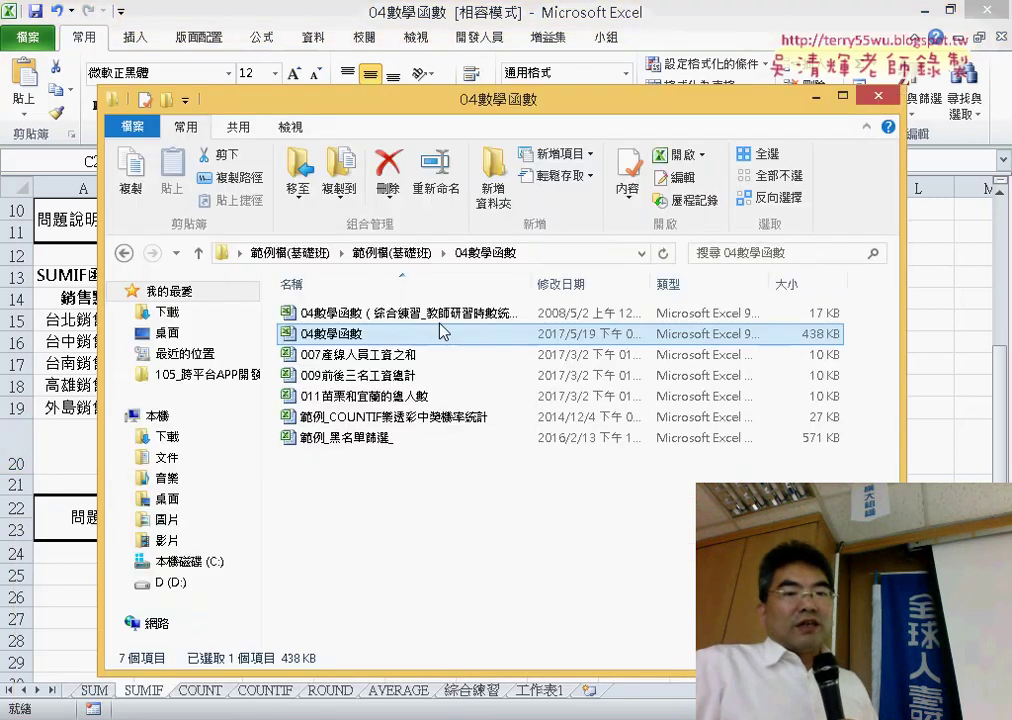
{"action": "left_click_drag", "start_coordinate": [538, 284], "coordinate": [616, 284]}
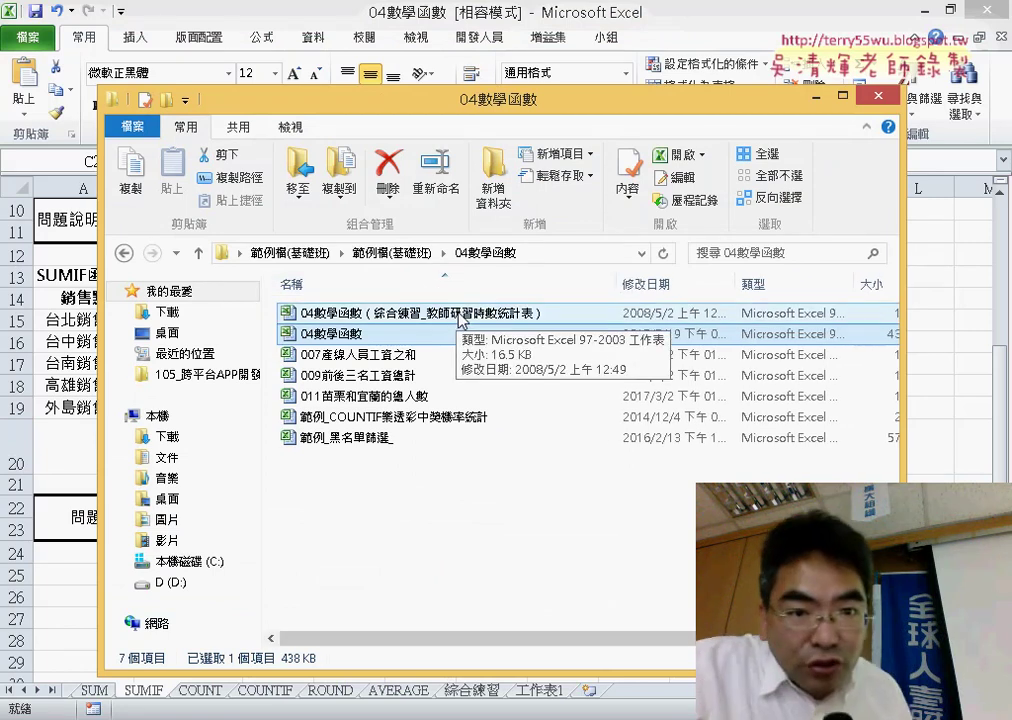
{"action": "left_click", "coordinate": [470, 317]}
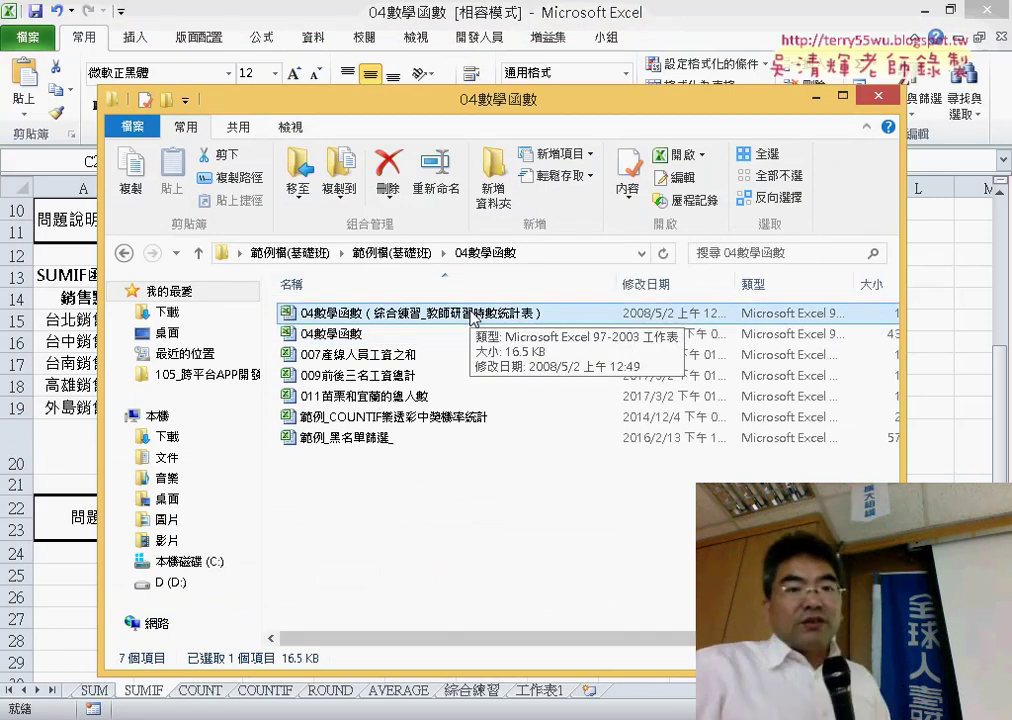
{"action": "double_click", "coordinate": [470, 317]}
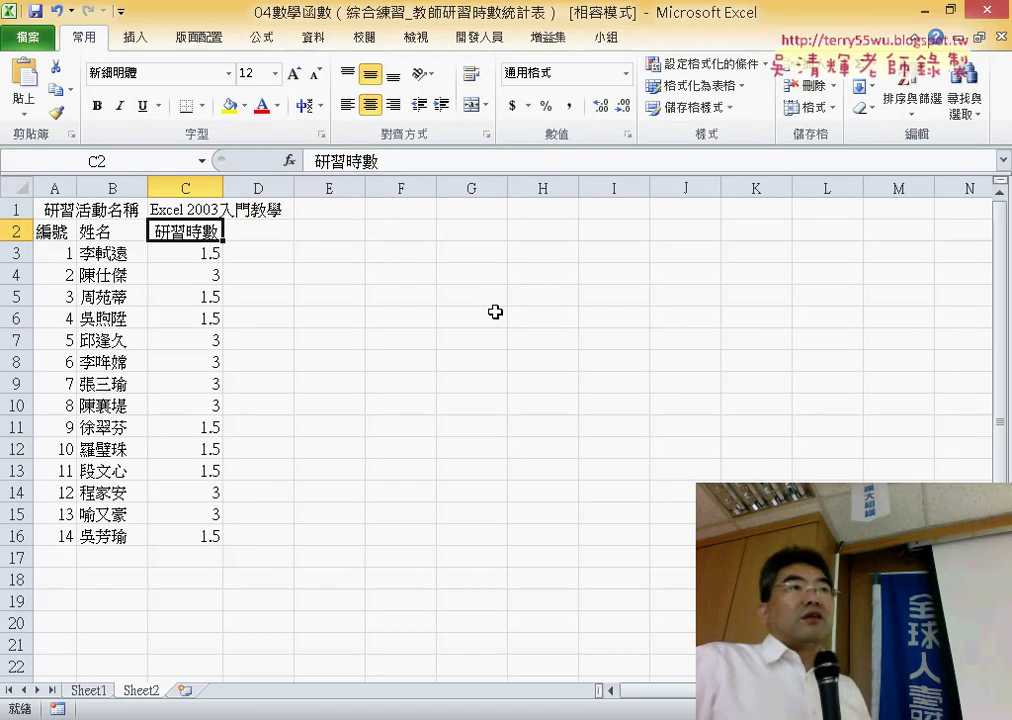
{"action": "left_click", "coordinate": [97, 692]}
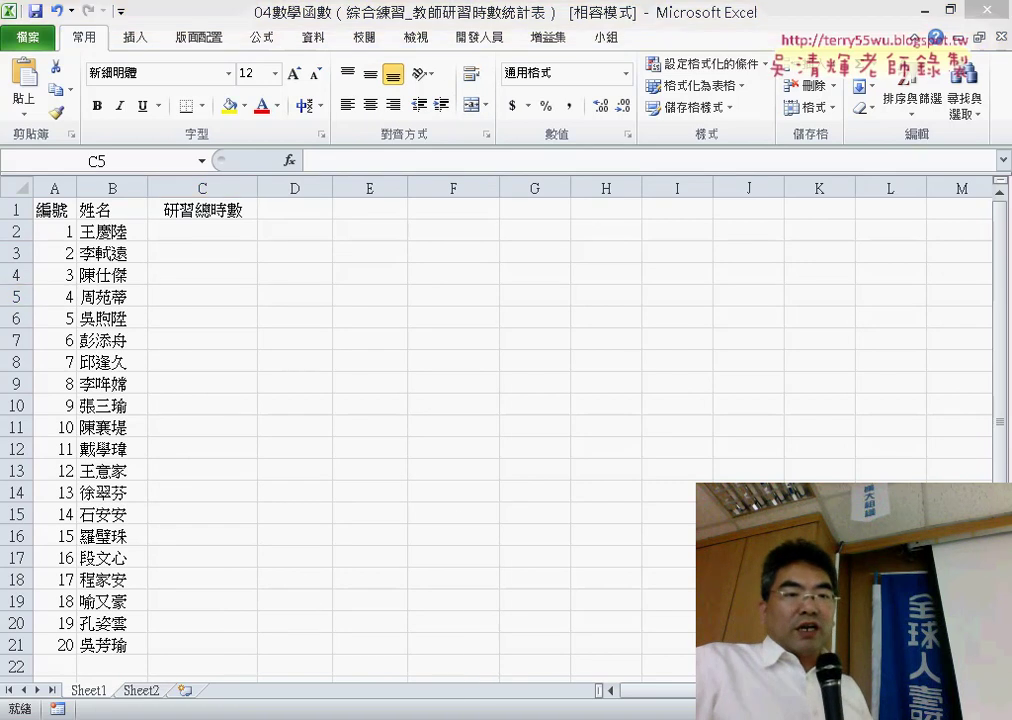
{"action": "left_click", "coordinate": [377, 637]}
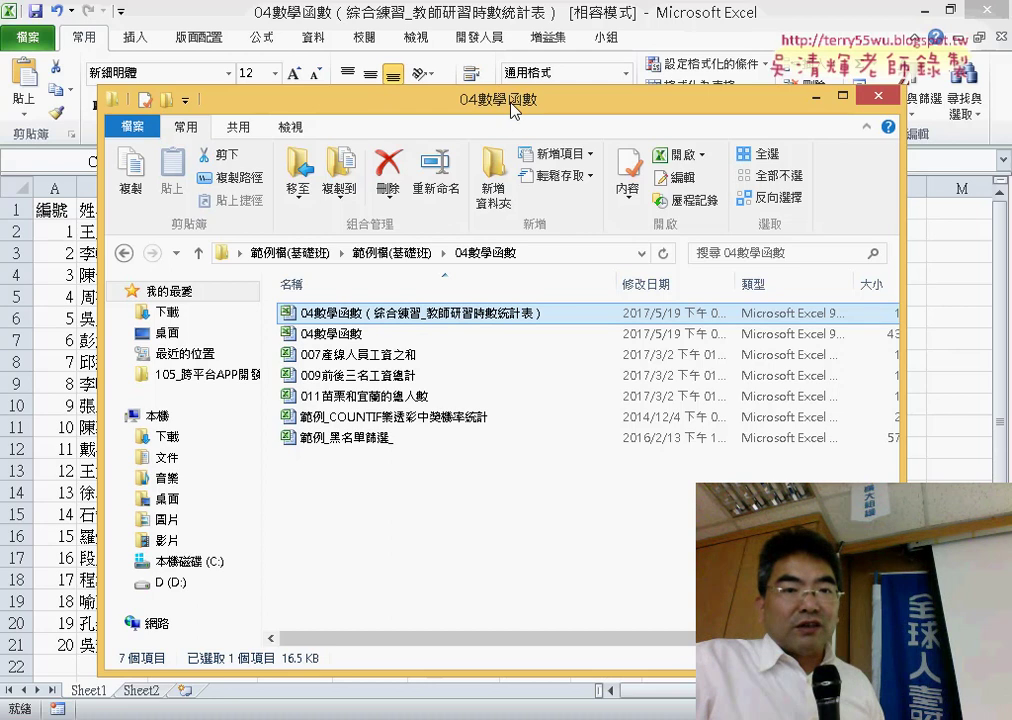
{"action": "left_click_drag", "start_coordinate": [513, 106], "coordinate": [735, 93]}
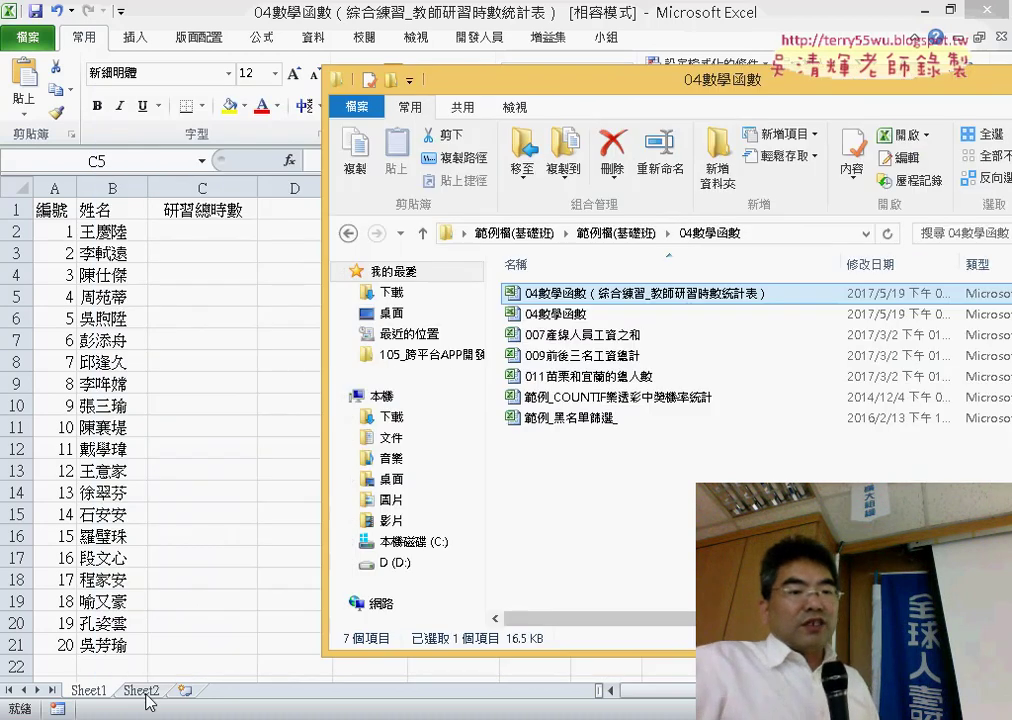
{"action": "left_click", "coordinate": [150, 695]}
{"action": "left_click", "coordinate": [150, 693]}
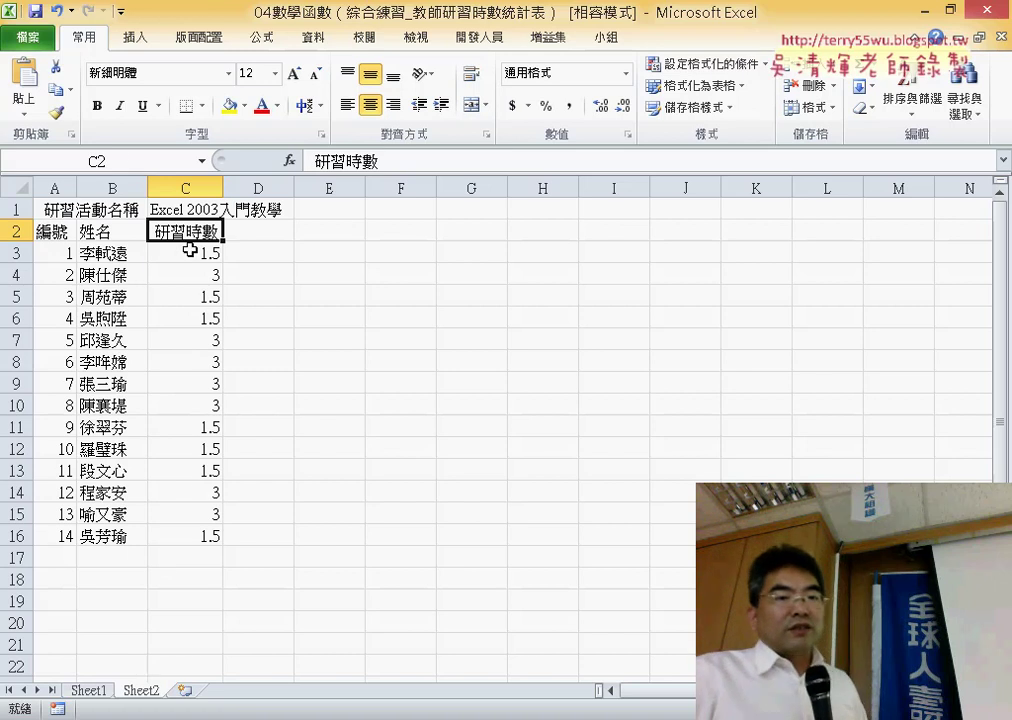
{"action": "mouse_move", "coordinate": [190, 250]}
{"action": "left_mouse_down"}
{"action": "mouse_move", "coordinate": [101, 551]}
{"action": "mouse_move", "coordinate": [66, 538]}
{"action": "left_mouse_up"}
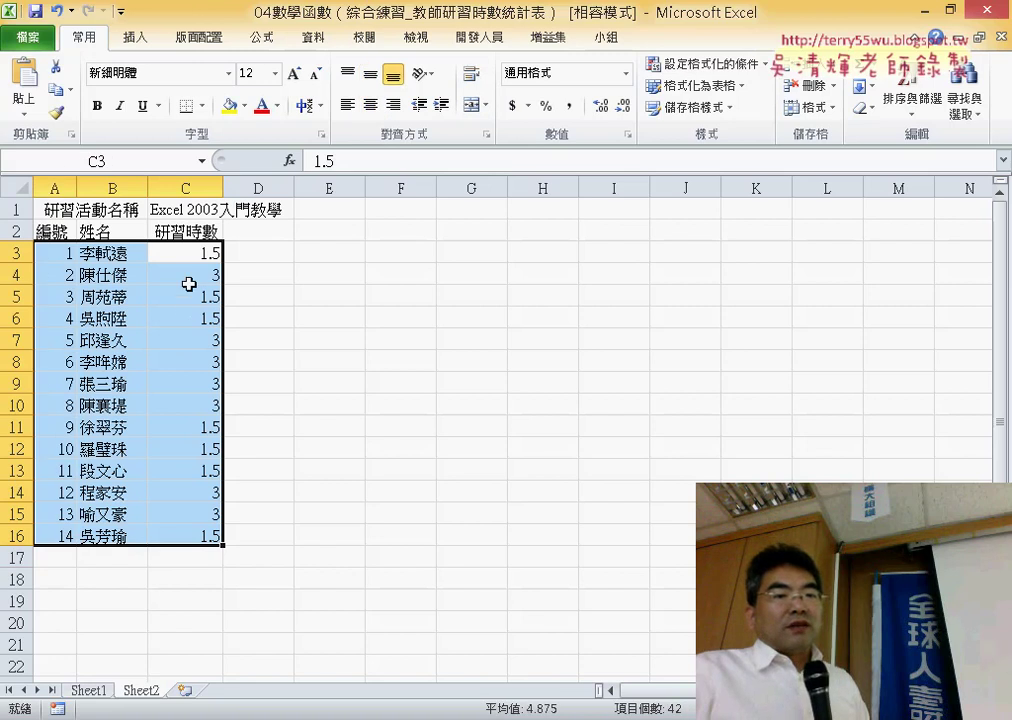
{"action": "left_click_drag", "start_coordinate": [188, 253], "coordinate": [207, 528]}
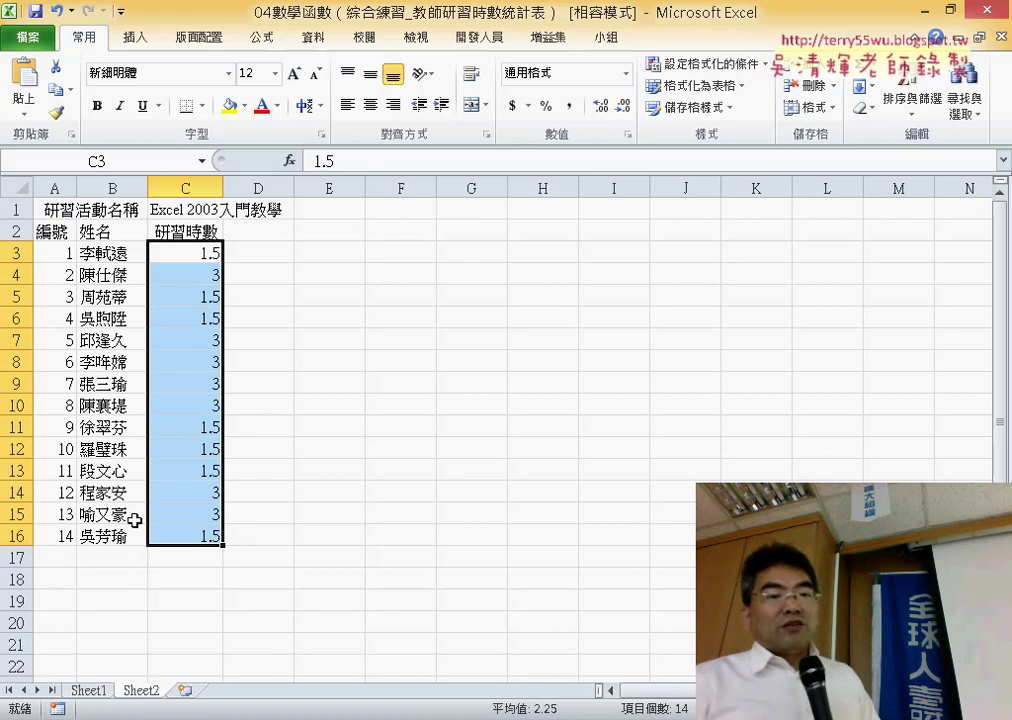
{"action": "left_click", "coordinate": [90, 691]}
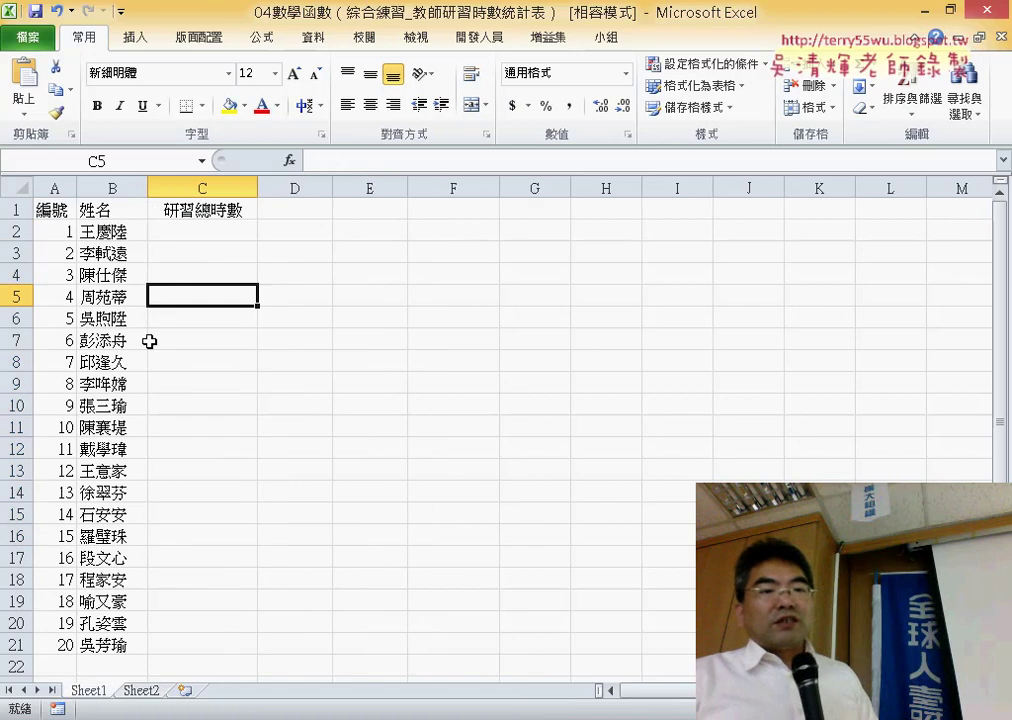
{"action": "mouse_move", "coordinate": [135, 231]}
{"action": "left_mouse_down"}
{"action": "mouse_move", "coordinate": [112, 633]}
{"action": "mouse_move", "coordinate": [63, 643]}
{"action": "left_mouse_up"}
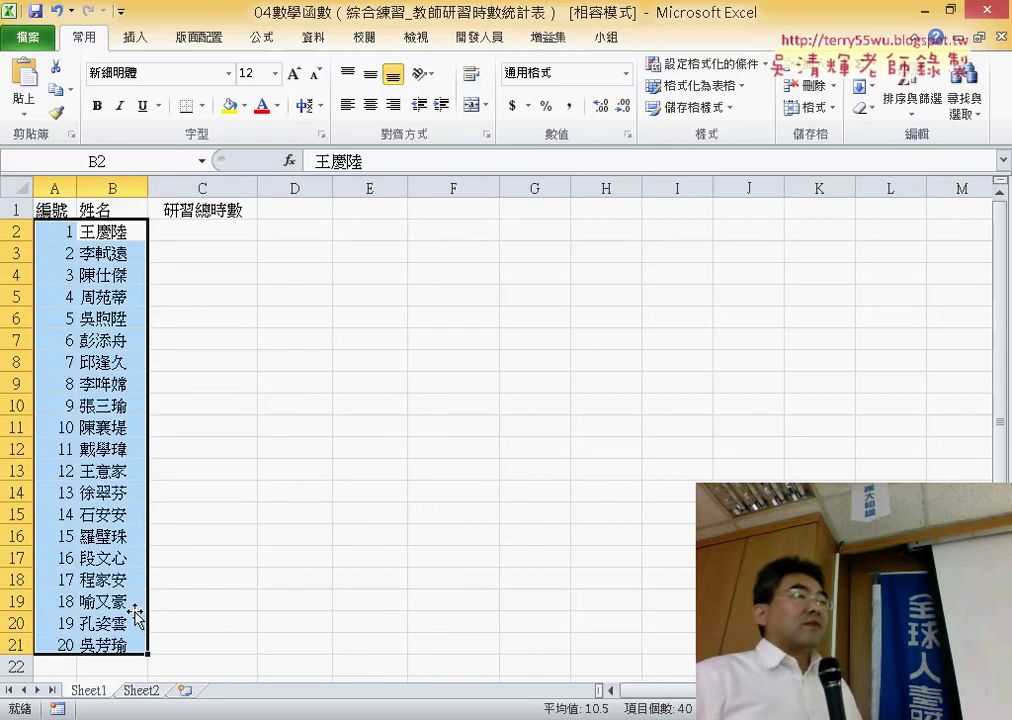
{"action": "left_click", "coordinate": [208, 235]}
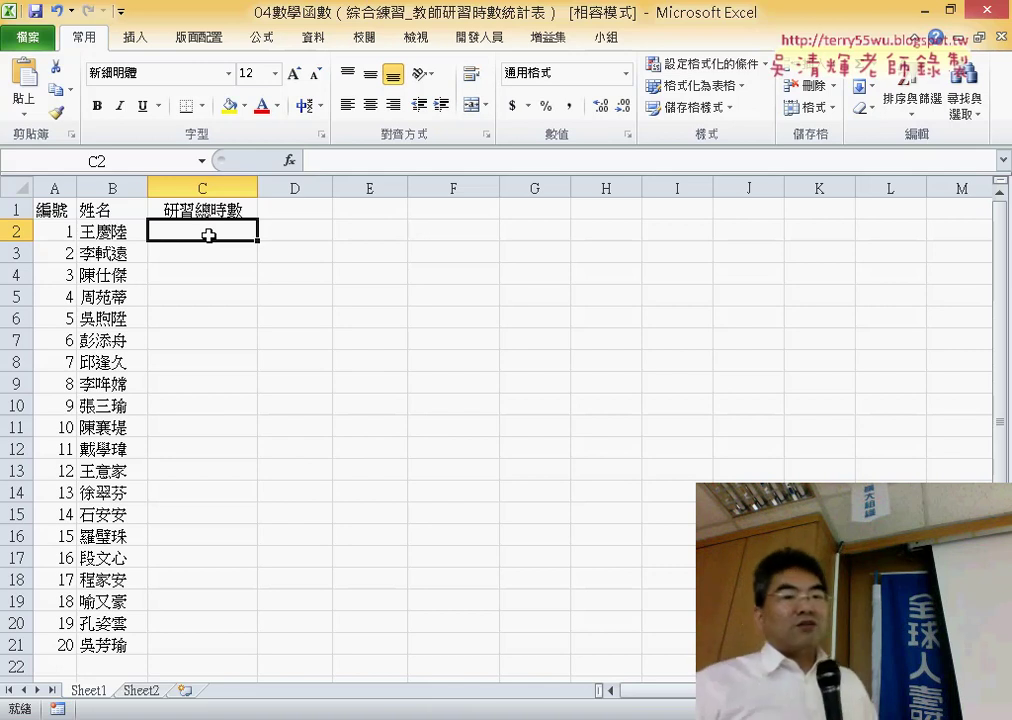
Compare Sheet2's training-hours data with Sheet1's teacher list, ending on Sheet1
{"action": "left_click", "coordinate": [140, 690]}
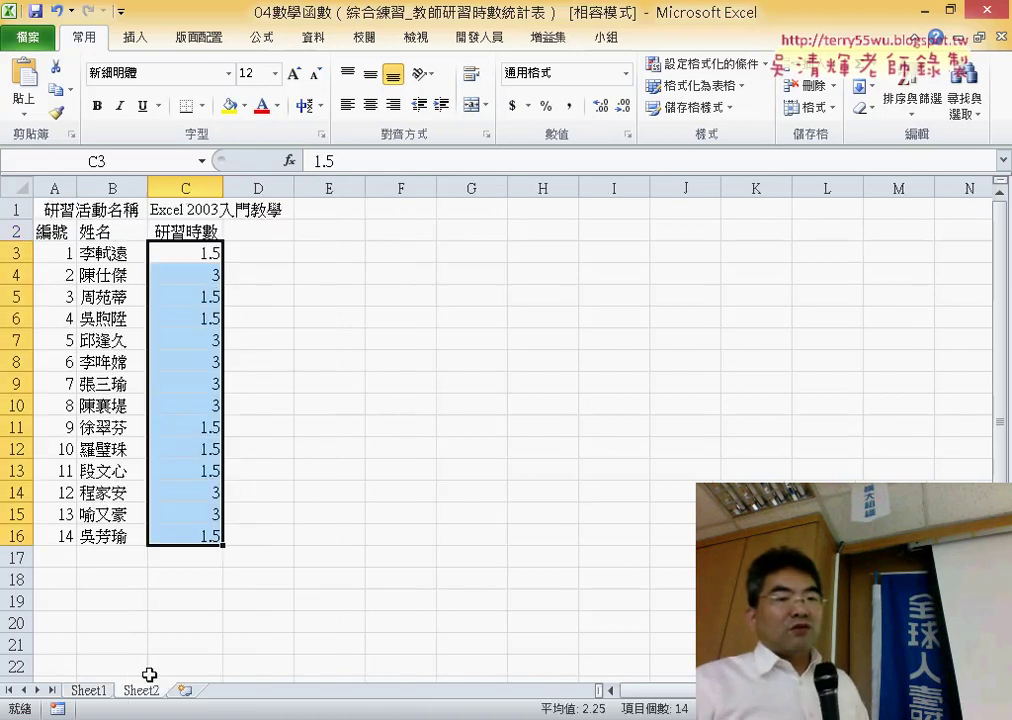
{"action": "left_click", "coordinate": [96, 692]}
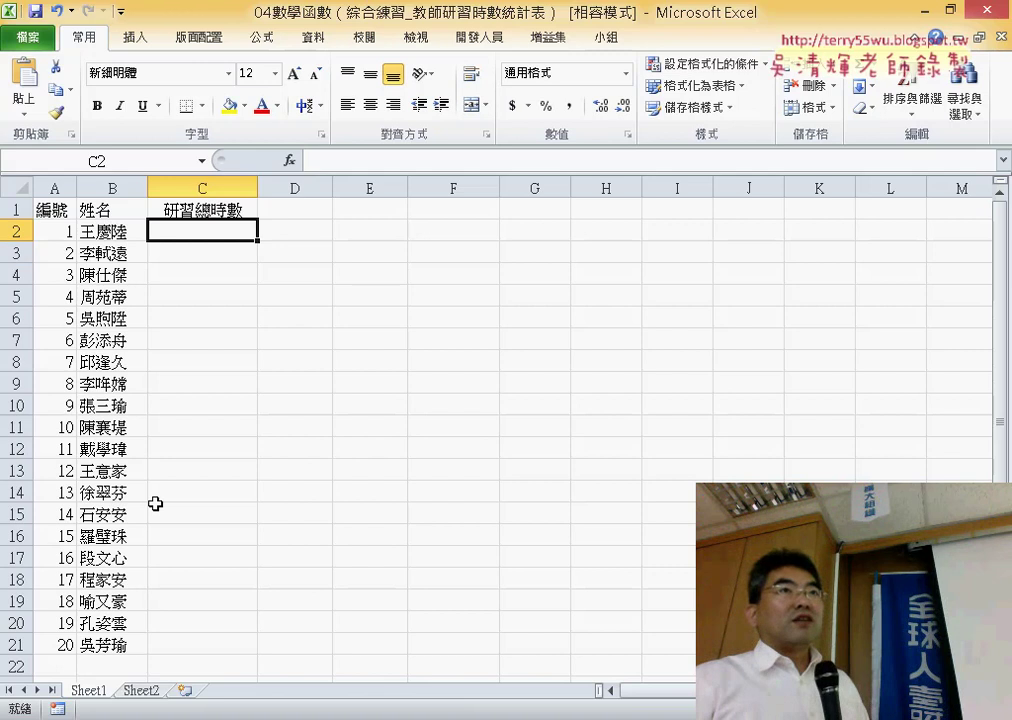
{"action": "left_click", "coordinate": [148, 690]}
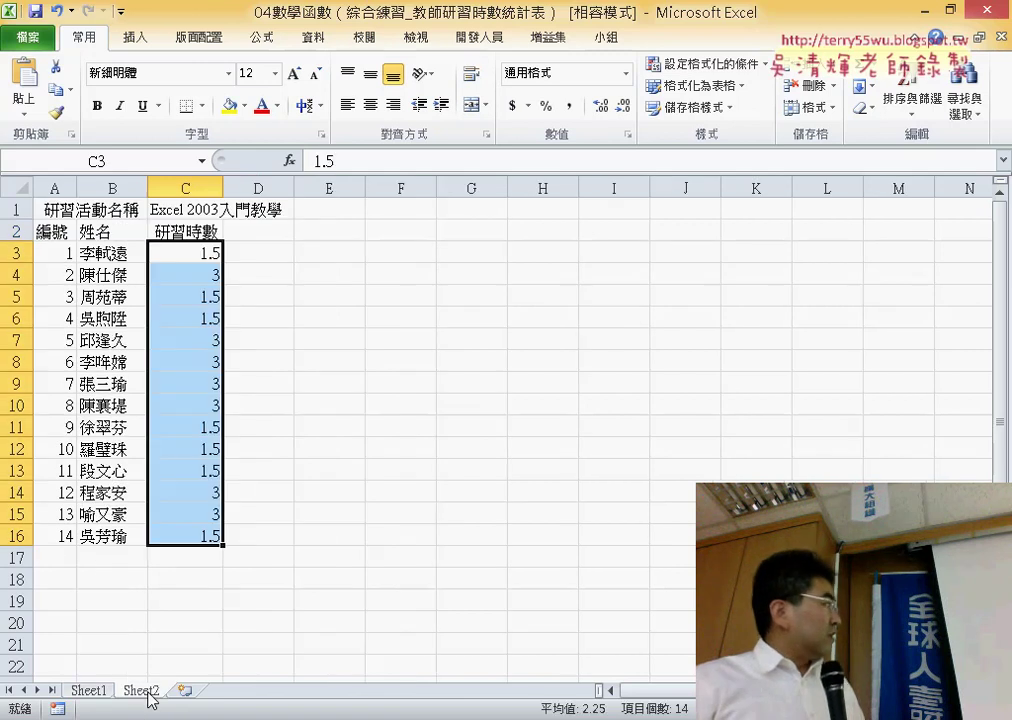
{"action": "left_click", "coordinate": [89, 691]}
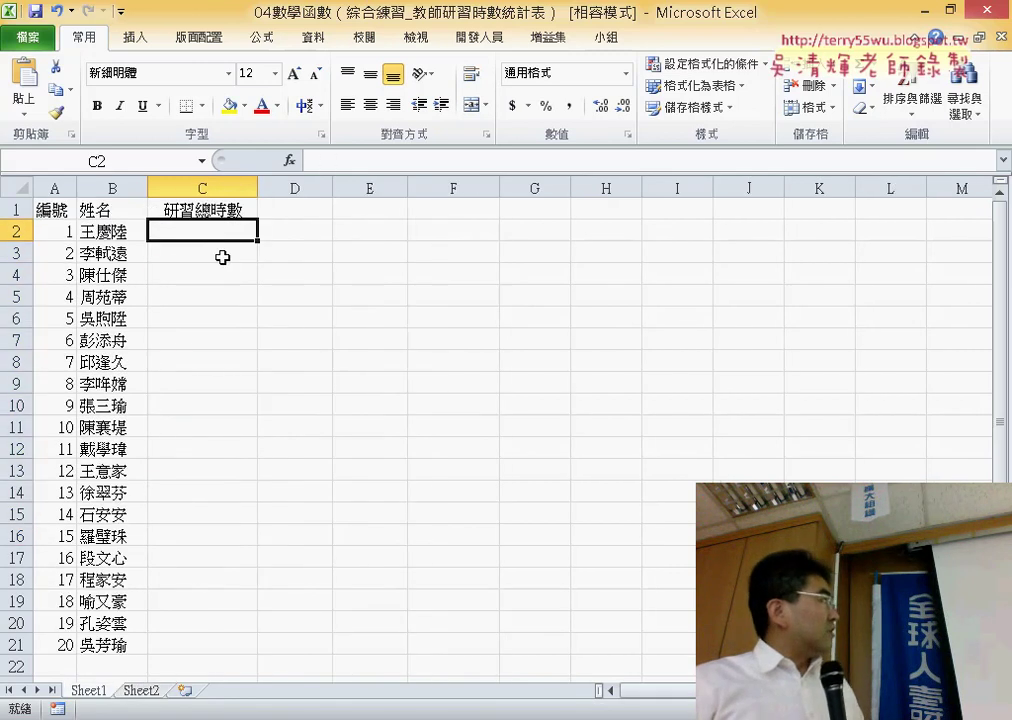